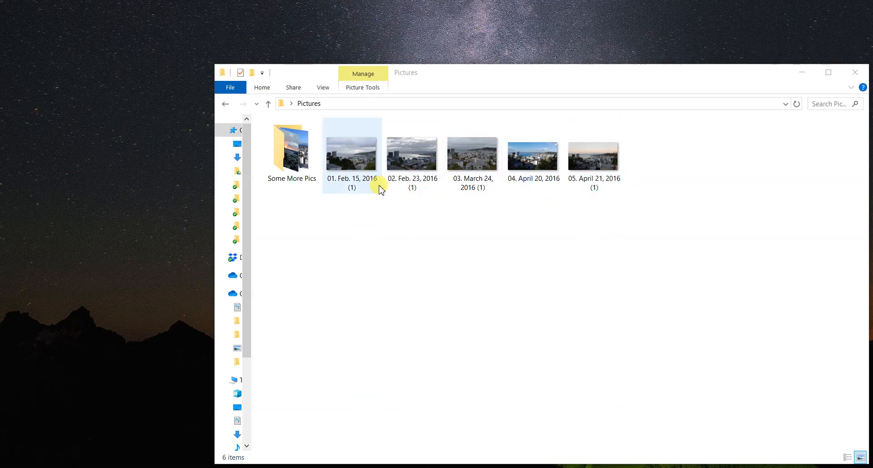
Compare the file sizes of the Feb. 15, Feb. 23, March 24, April 20 and April 21 photos
{"action": "left_click", "coordinate": [362, 150]}
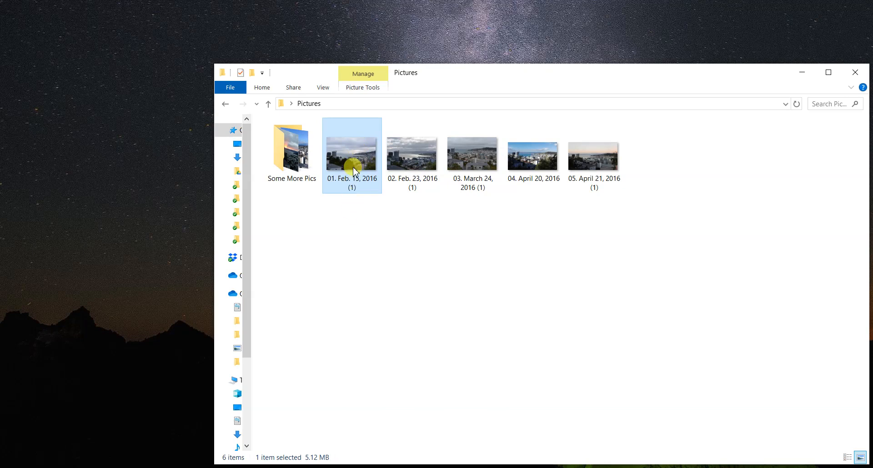
{"action": "mouse_move", "coordinate": [354, 171]}
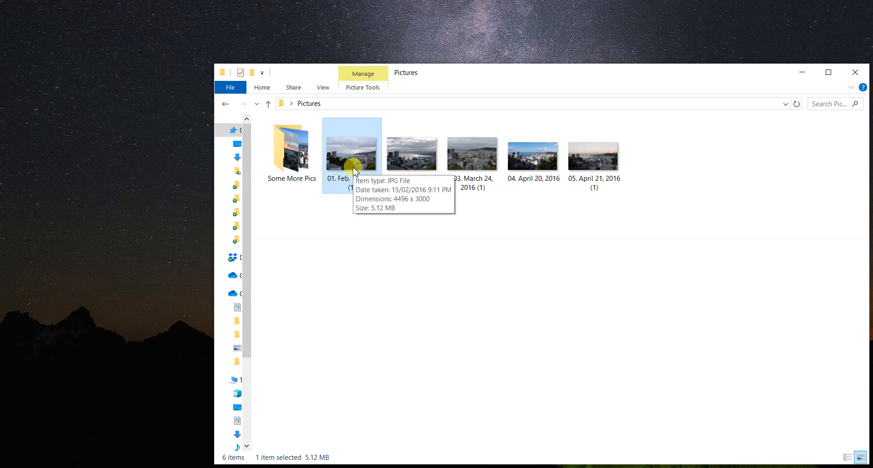
{"action": "left_click", "coordinate": [405, 169]}
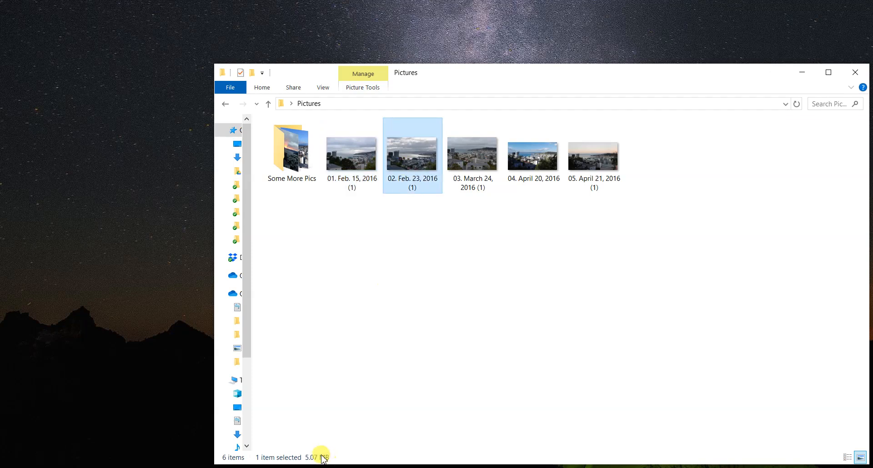
{"action": "left_click", "coordinate": [482, 170]}
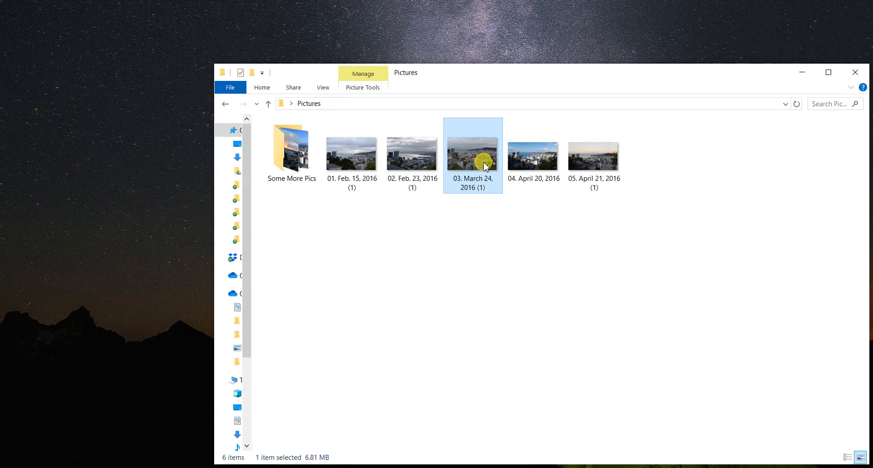
{"action": "left_click", "coordinate": [547, 171]}
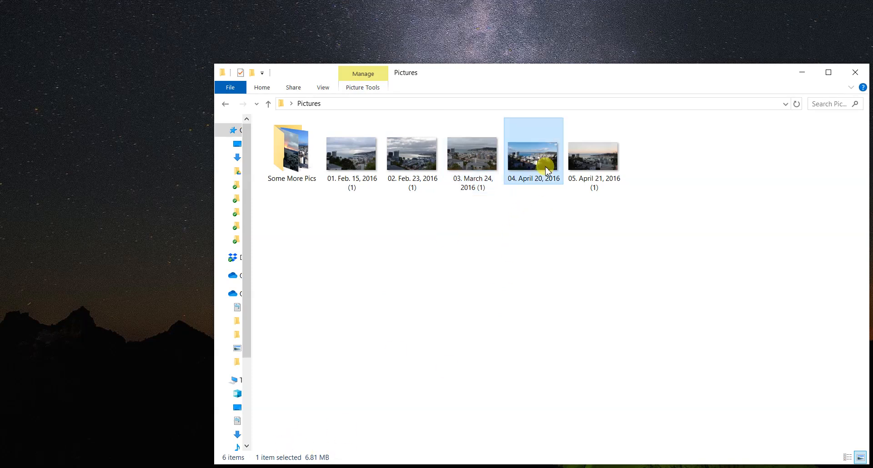
{"action": "left_click", "coordinate": [586, 179]}
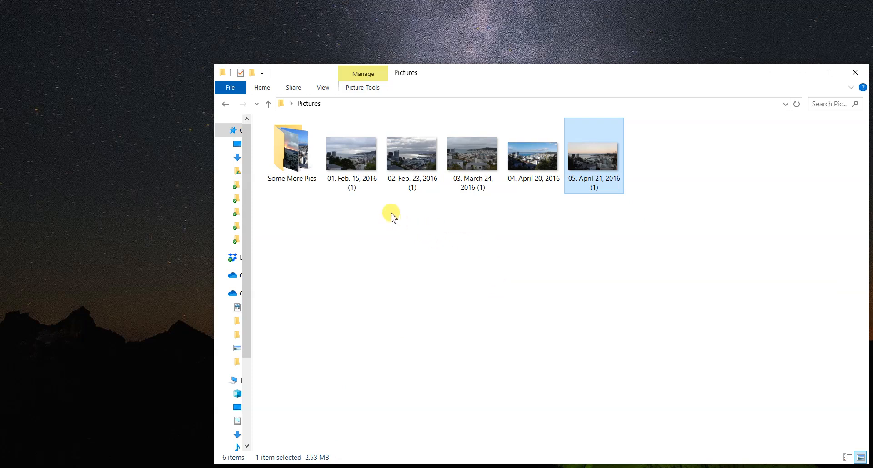
Clear the selection and refresh the Pictures folder view
{"action": "left_click", "coordinate": [392, 216]}
{"action": "right_click", "coordinate": [392, 216]}
{"action": "left_click", "coordinate": [425, 262]}
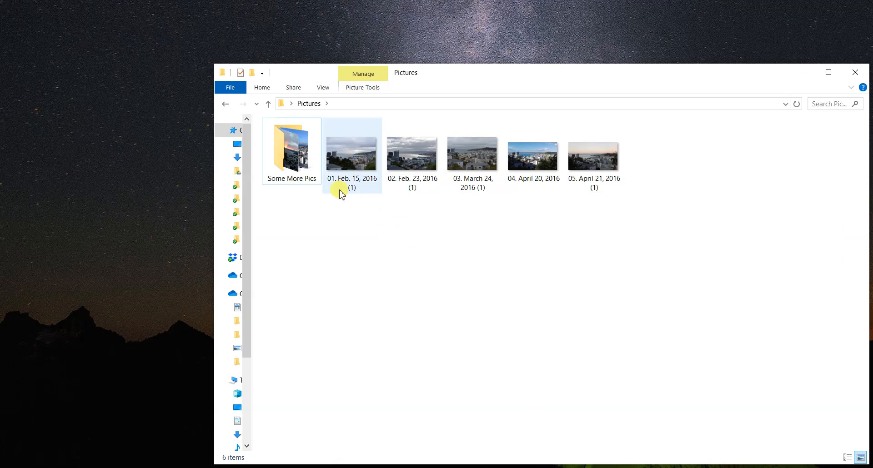
Drag the 01. Feb. 15, 2016 photo into Photoshop to open it
{"action": "mouse_move", "coordinate": [355, 183]}
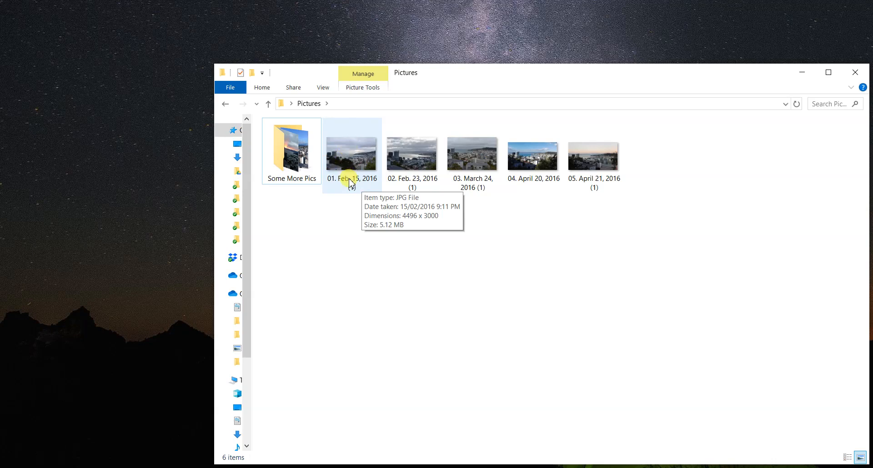
{"action": "left_click", "coordinate": [343, 154]}
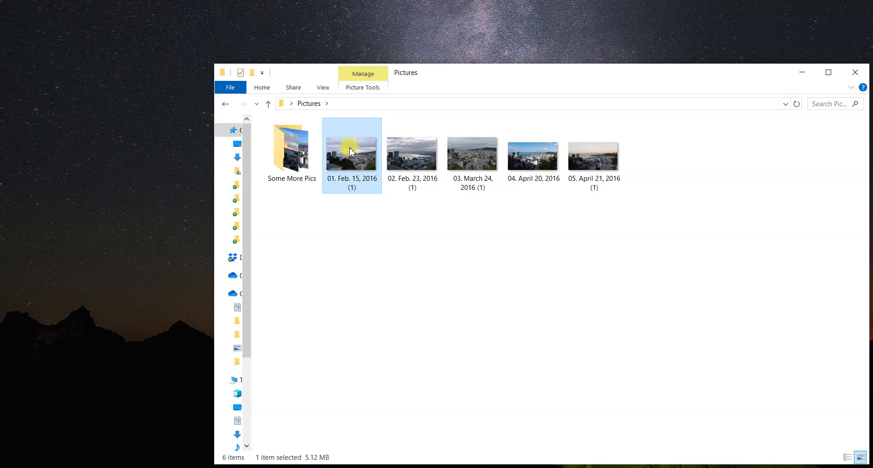
{"action": "left_click_drag", "start_coordinate": [345, 145], "coordinate": [267, 128]}
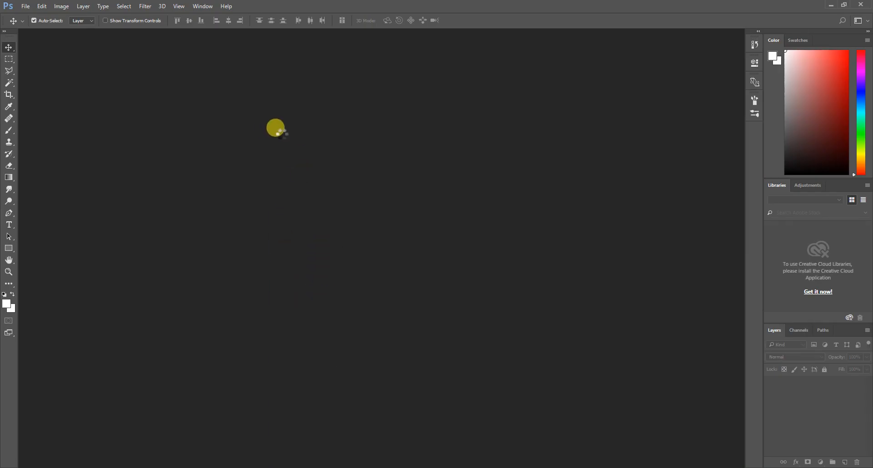
Glance at the File menu, then bring up the Image menu to reach Image Size
{"action": "left_click", "coordinate": [25, 7]}
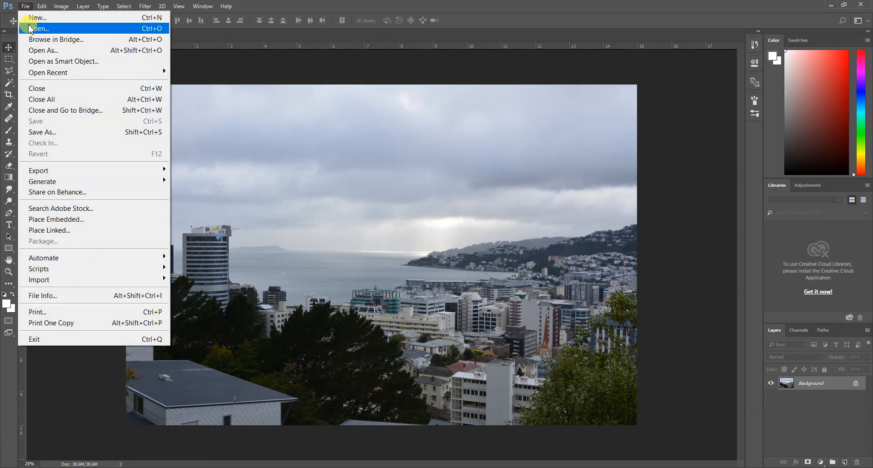
{"action": "left_click", "coordinate": [256, 79]}
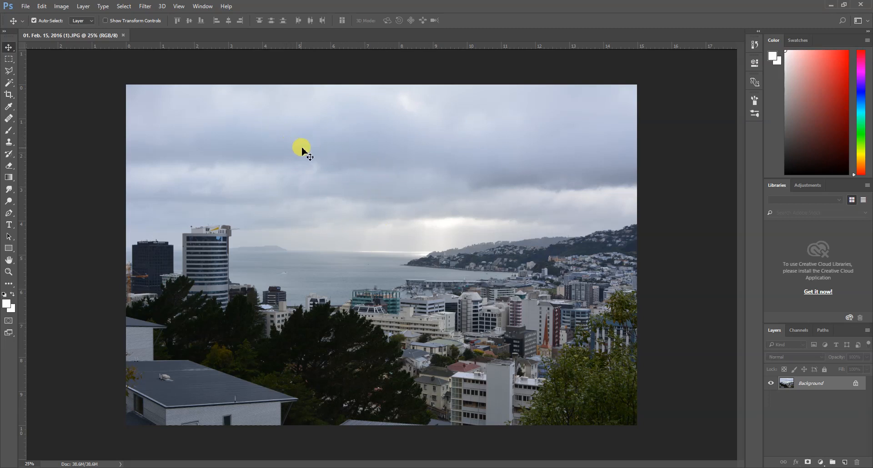
{"action": "left_click", "coordinate": [62, 6]}
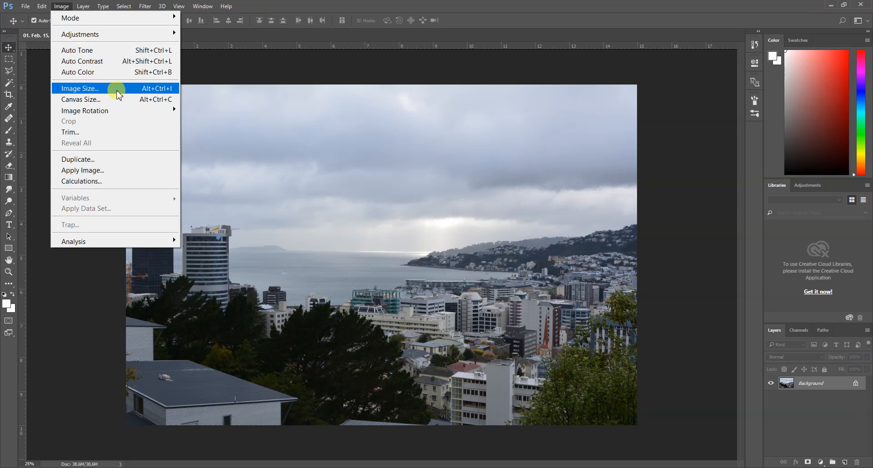
Open Image Size for the 4496 × 3000 px photo and enlarge the dialog for a bigger preview
{"action": "left_click", "coordinate": [177, 90]}
{"action": "left_click_drag", "start_coordinate": [483, 129], "coordinate": [483, 86]}
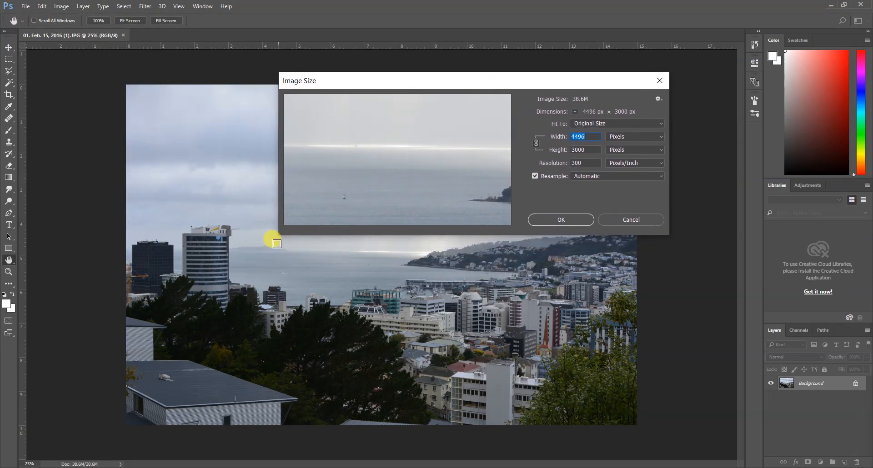
{"action": "left_click_drag", "start_coordinate": [276, 236], "coordinate": [207, 314]}
{"action": "left_click_drag", "start_coordinate": [398, 81], "coordinate": [460, 72]}
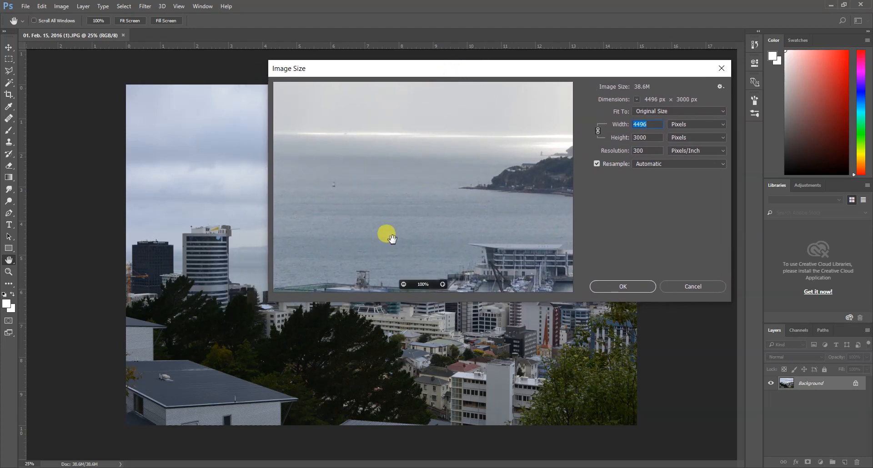
Pan the preview across the teal, white, EY and State Insurance buildings, trees and water
{"action": "left_click_drag", "start_coordinate": [343, 237], "coordinate": [378, 150]}
{"action": "left_click_drag", "start_coordinate": [413, 202], "coordinate": [462, 148]}
{"action": "left_click_drag", "start_coordinate": [377, 191], "coordinate": [427, 205]}
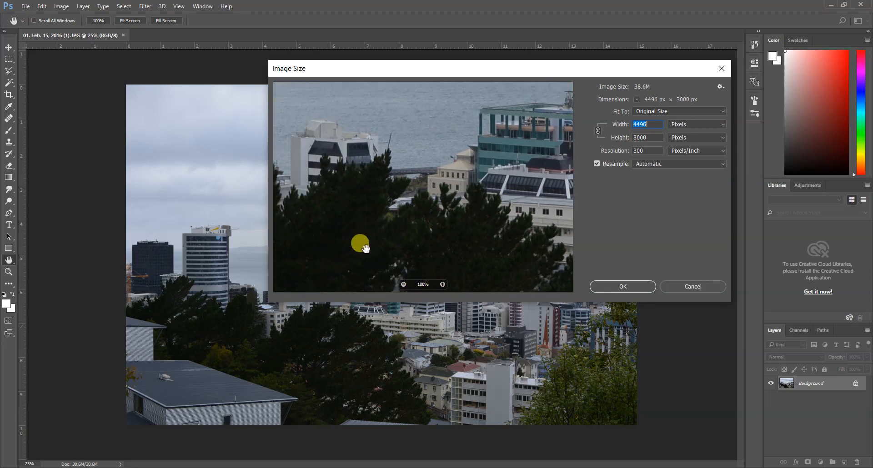
{"action": "left_click_drag", "start_coordinate": [339, 208], "coordinate": [409, 229]}
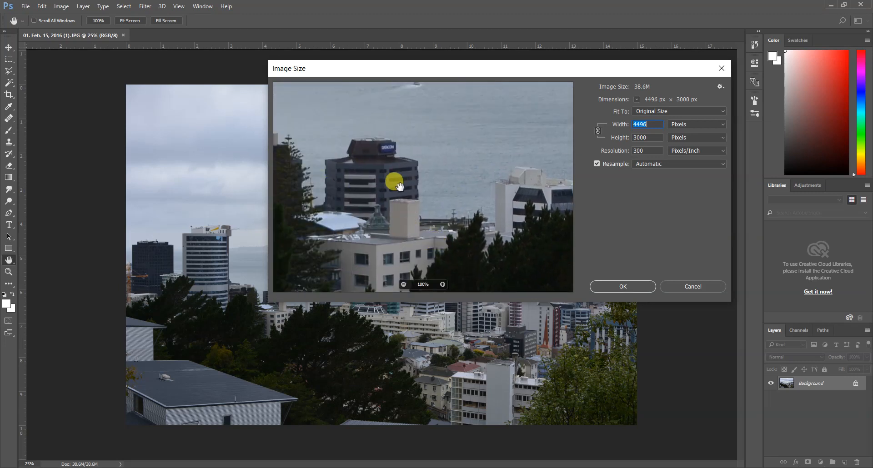
{"action": "mouse_move", "coordinate": [381, 179]}
{"action": "left_mouse_down"}
{"action": "mouse_move", "coordinate": [475, 185]}
{"action": "mouse_move", "coordinate": [427, 201]}
{"action": "mouse_move", "coordinate": [353, 101]}
{"action": "mouse_move", "coordinate": [395, 196]}
{"action": "mouse_move", "coordinate": [380, 195]}
{"action": "left_mouse_up"}
{"action": "left_click", "coordinate": [206, 225]}
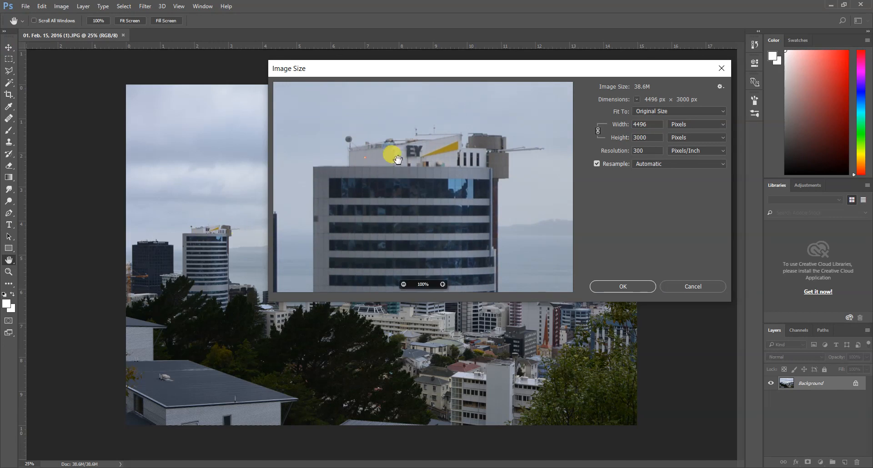
{"action": "left_click_drag", "start_coordinate": [313, 209], "coordinate": [501, 199]}
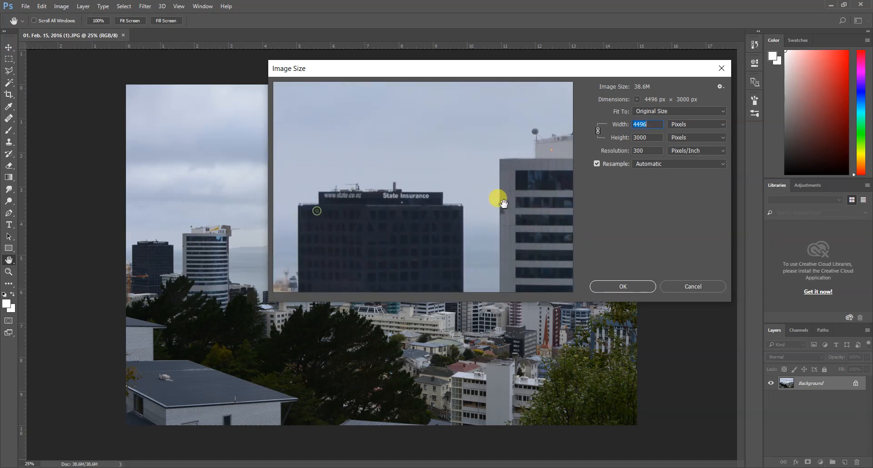
{"action": "left_click_drag", "start_coordinate": [384, 201], "coordinate": [366, 196]}
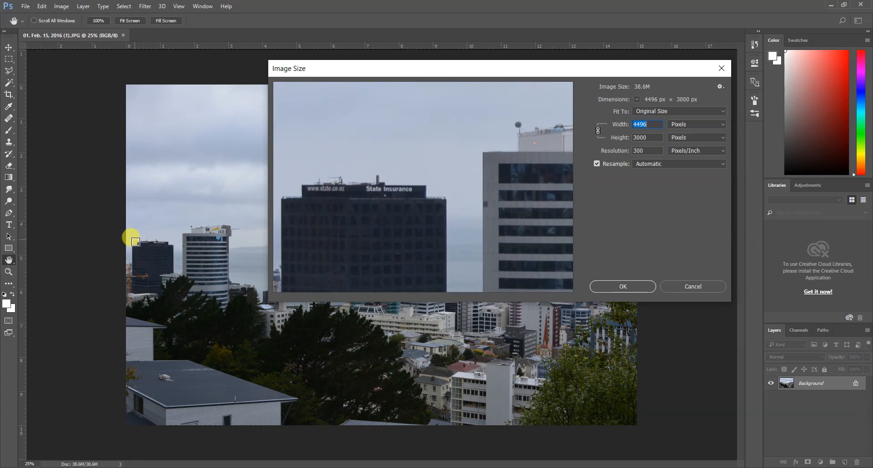
{"action": "left_click_drag", "start_coordinate": [355, 223], "coordinate": [430, 210]}
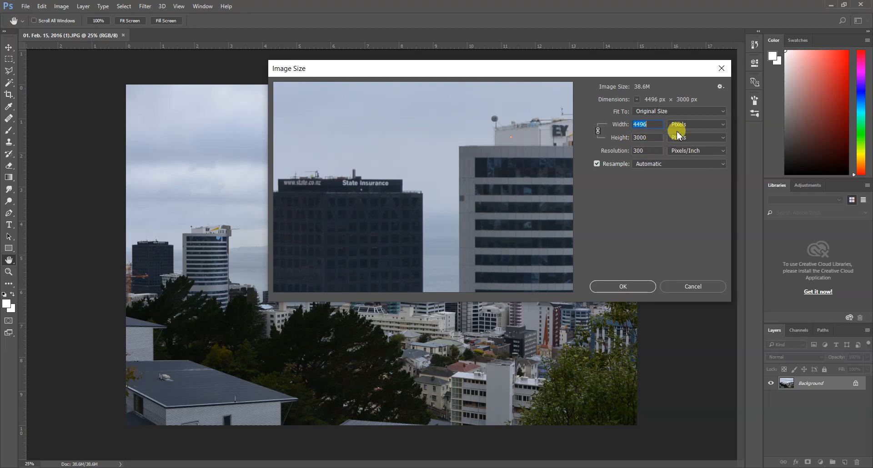
{"action": "left_click", "coordinate": [722, 126]}
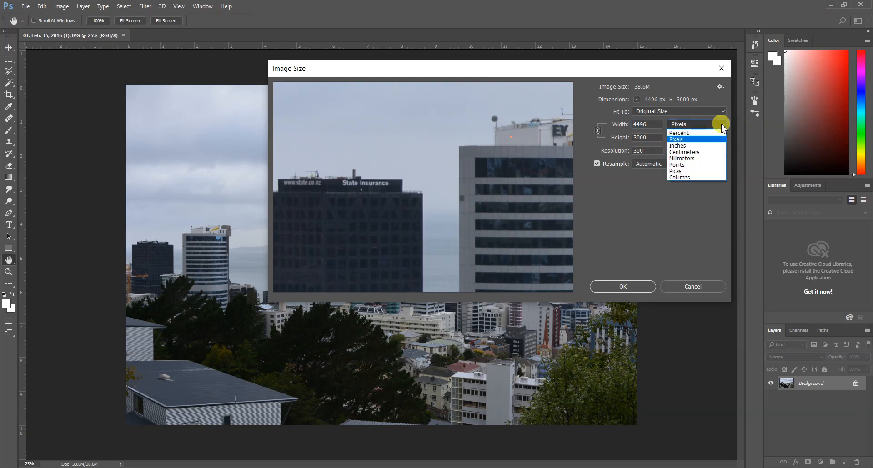
{"action": "left_click", "coordinate": [697, 144]}
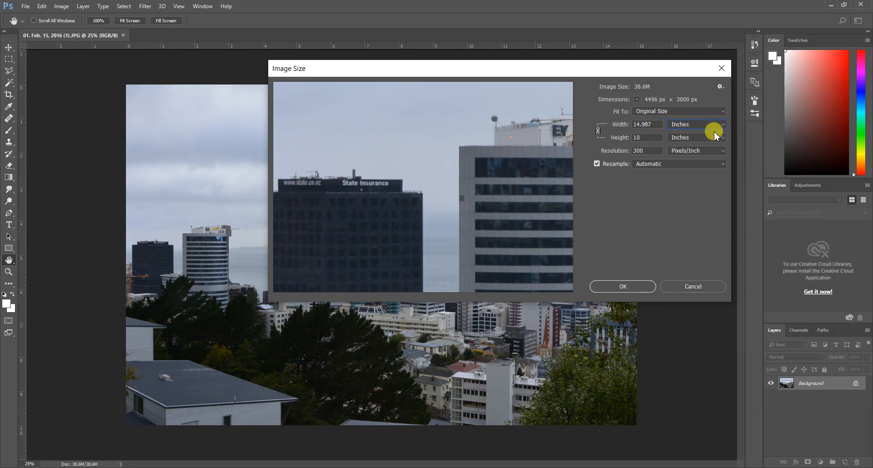
{"action": "left_click", "coordinate": [700, 125]}
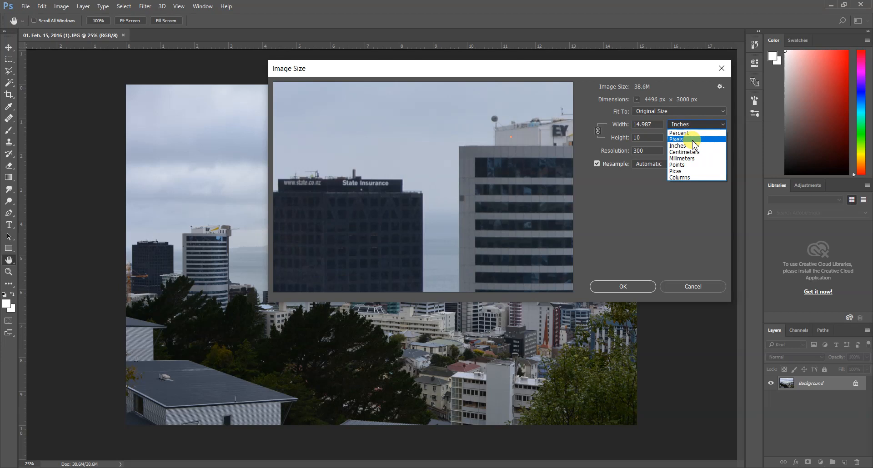
{"action": "left_click", "coordinate": [694, 139]}
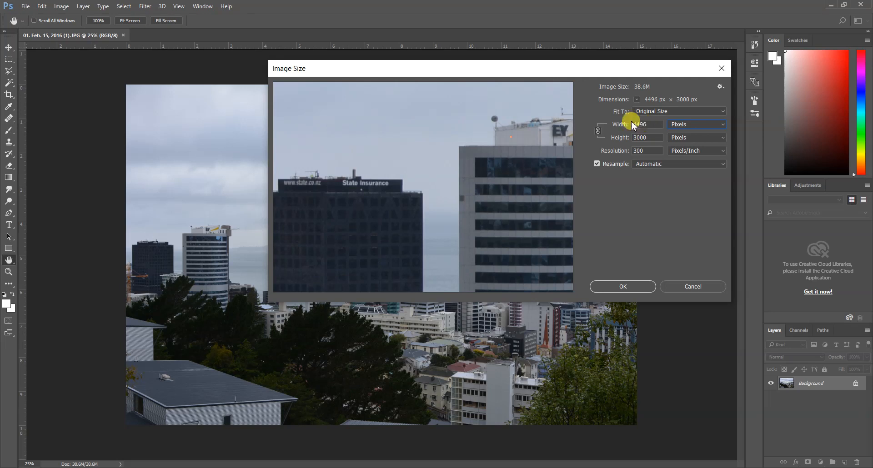
{"action": "left_click_drag", "start_coordinate": [656, 125], "coordinate": [624, 126]}
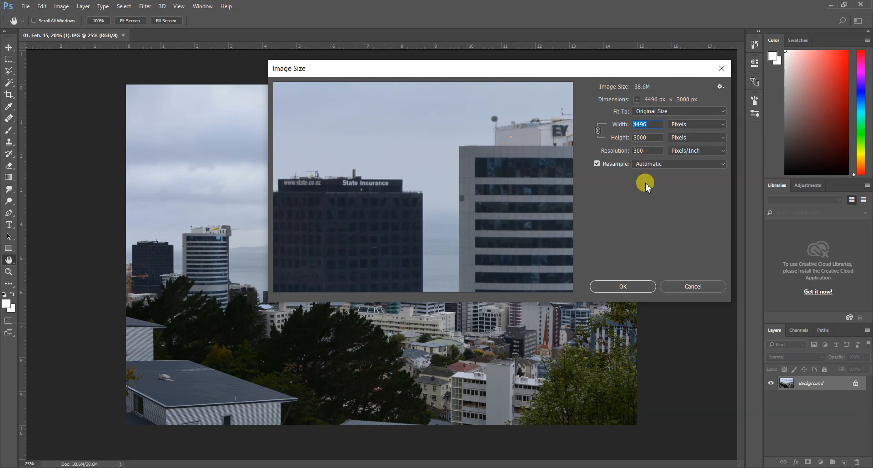
Set the width to 4000 px, resampling the photo to 4000 × 2669 (30.5M), and apply
{"action": "type", "text": "4"}
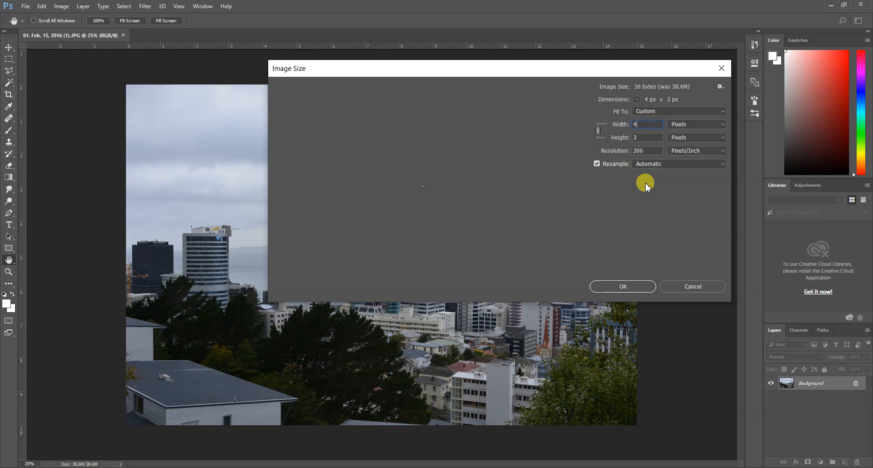
{"action": "type", "text": "000"}
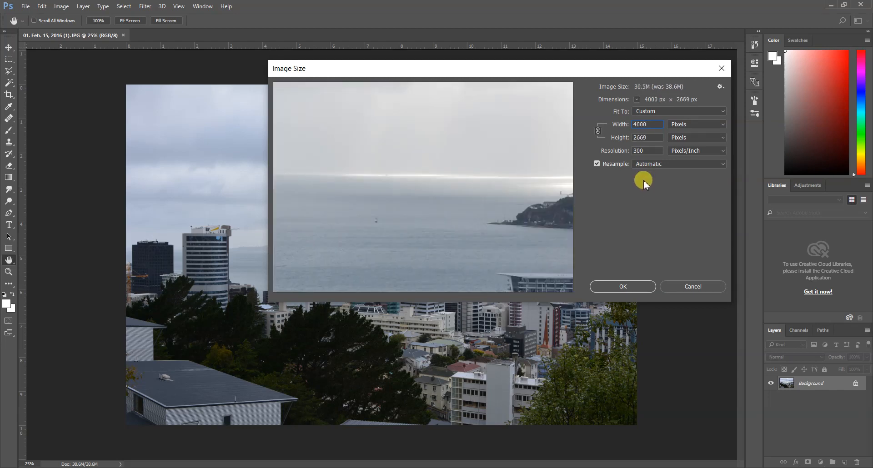
{"action": "left_click_drag", "start_coordinate": [299, 230], "coordinate": [443, 164]}
{"action": "left_click_drag", "start_coordinate": [304, 207], "coordinate": [446, 176]}
{"action": "left_click_drag", "start_coordinate": [336, 173], "coordinate": [329, 124]}
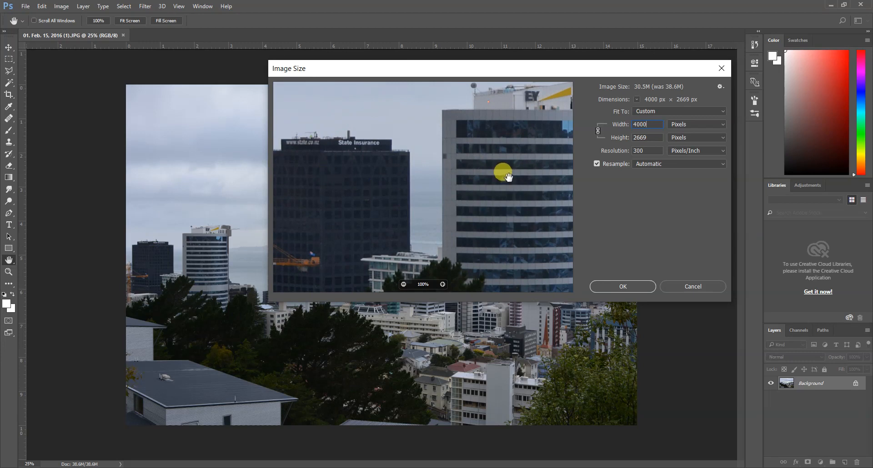
{"action": "left_click_drag", "start_coordinate": [491, 167], "coordinate": [317, 148]}
{"action": "left_click_drag", "start_coordinate": [477, 182], "coordinate": [502, 188]}
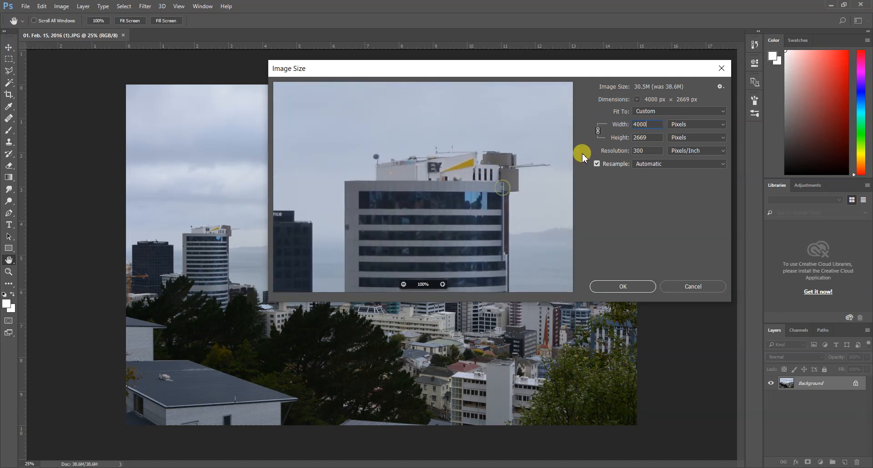
{"action": "double_click", "coordinate": [642, 126]}
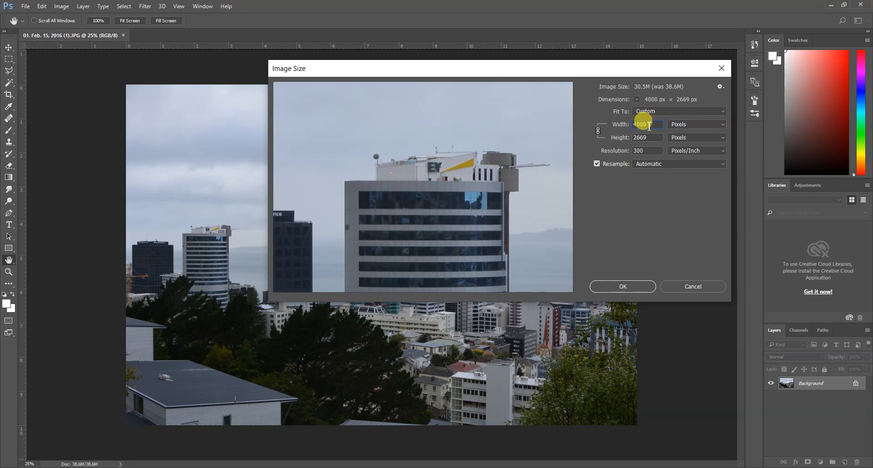
{"action": "left_click", "coordinate": [622, 286]}
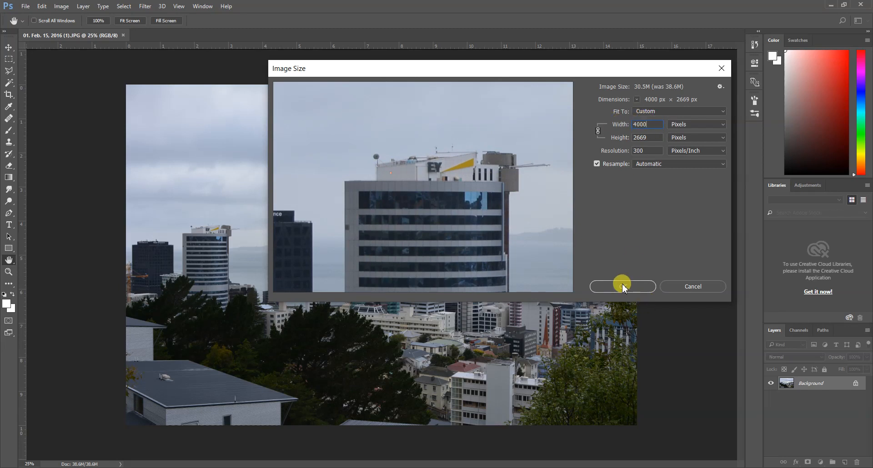
Save a JPEG copy named '01. Feb. 15, 2016 (1) 4000p' at quality 10 (Maximum), about 1.7M
{"action": "key", "text": "v"}
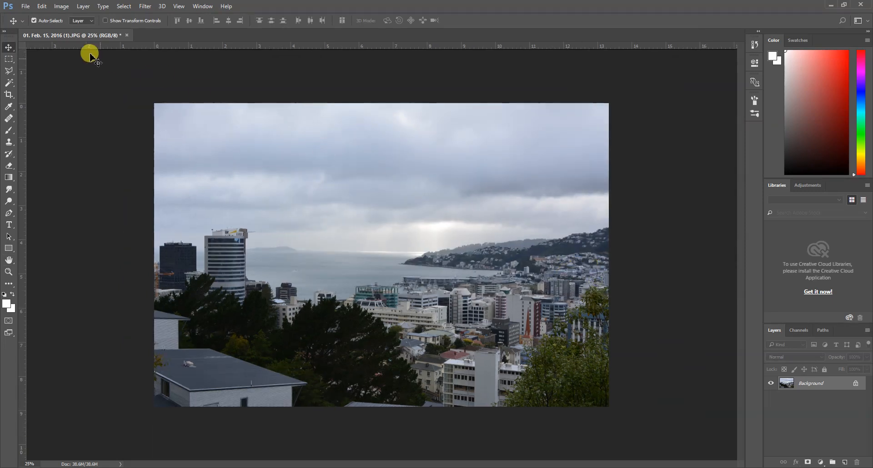
{"action": "left_click", "coordinate": [26, 6]}
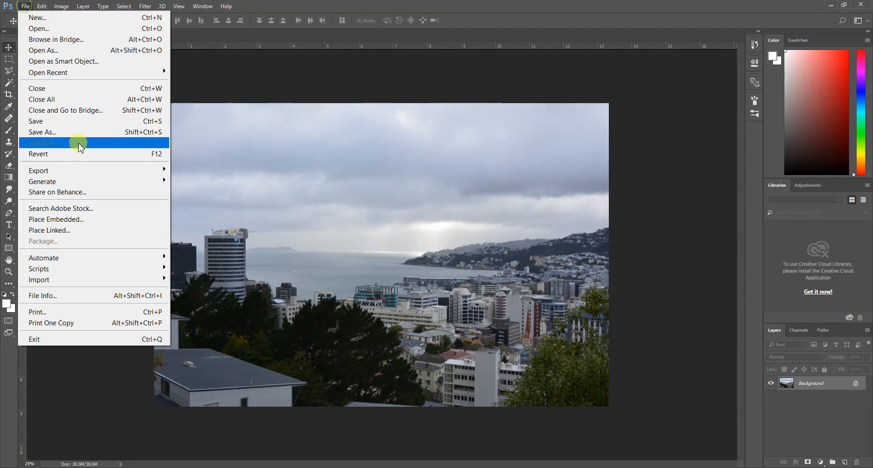
{"action": "left_click", "coordinate": [50, 133]}
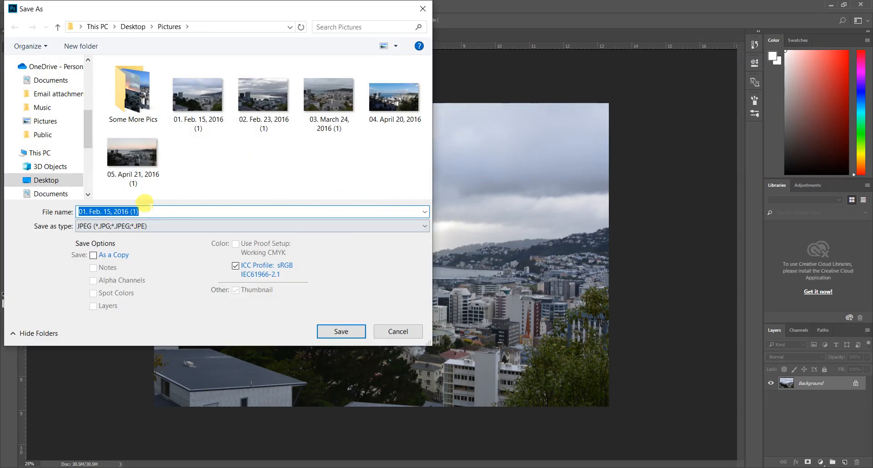
{"action": "left_click", "coordinate": [144, 212]}
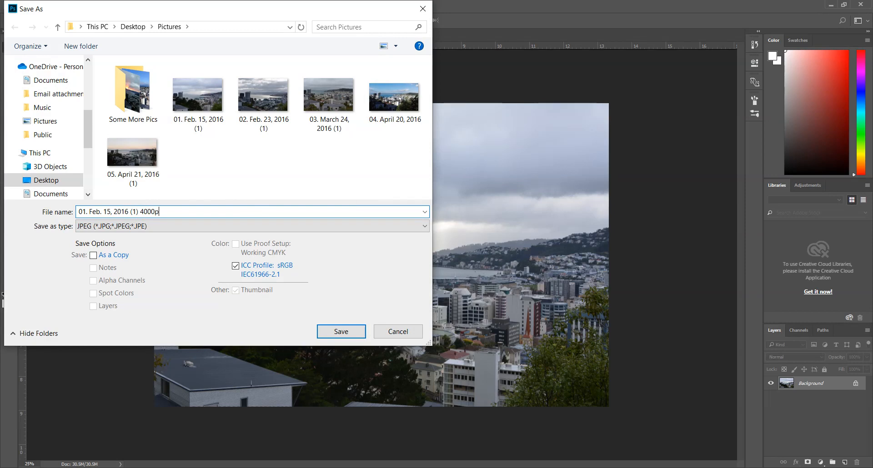
{"action": "left_click", "coordinate": [337, 330]}
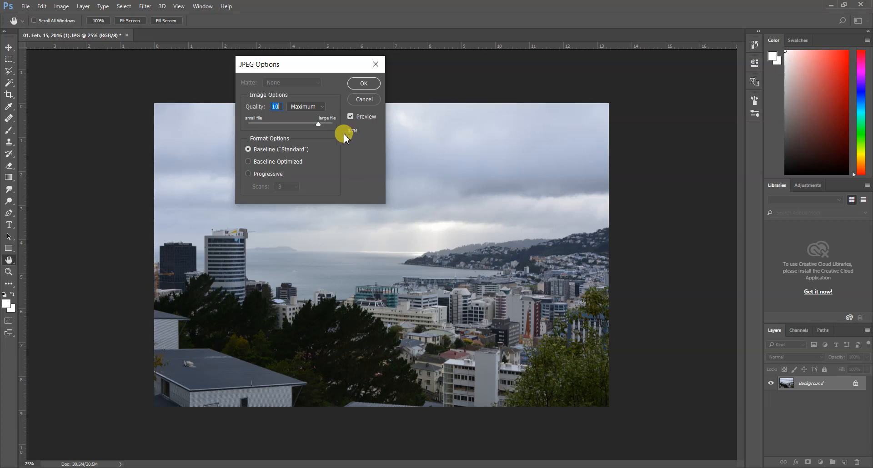
{"action": "mouse_move", "coordinate": [318, 127]}
{"action": "left_mouse_down"}
{"action": "mouse_move", "coordinate": [292, 123]}
{"action": "mouse_move", "coordinate": [316, 128]}
{"action": "left_mouse_up"}
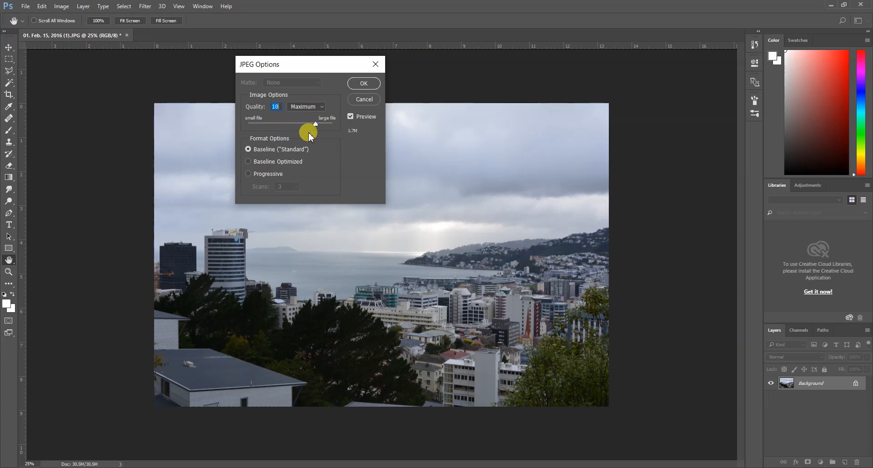
{"action": "left_click", "coordinate": [365, 83]}
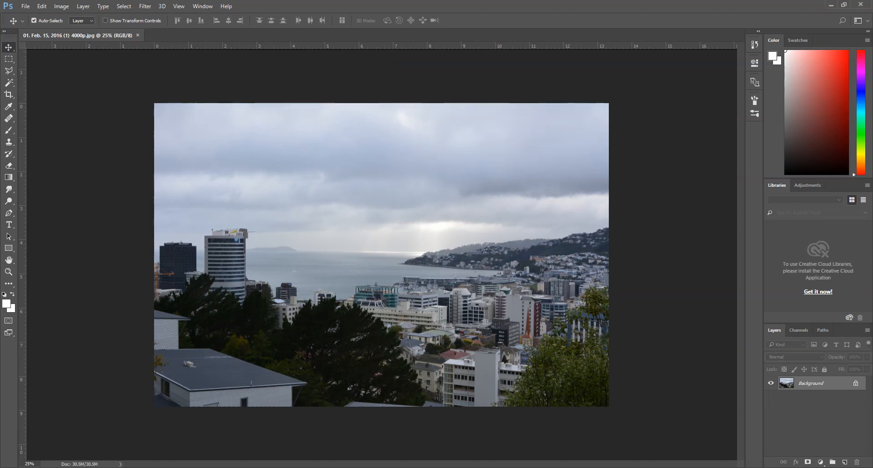
Check the 4000p copy's size in Pictures: 1.72 MB versus the 5.12 MB original
{"action": "key", "text": "alt+Tab"}
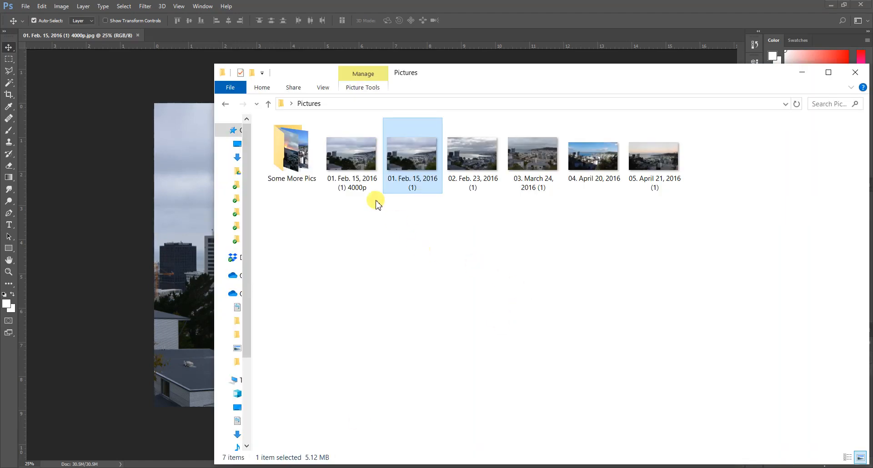
{"action": "left_click", "coordinate": [356, 161]}
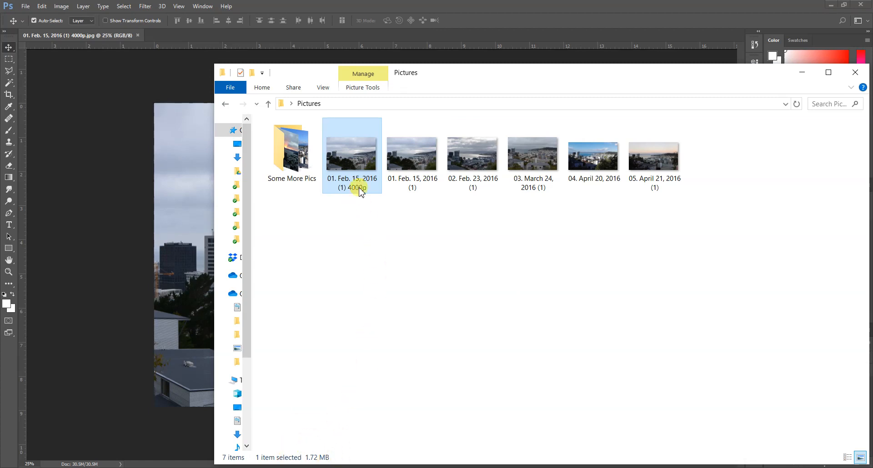
Open the 4000p copy in Windows Photo Viewer, sized to fill the left half of the screen
{"action": "double_click", "coordinate": [358, 169]}
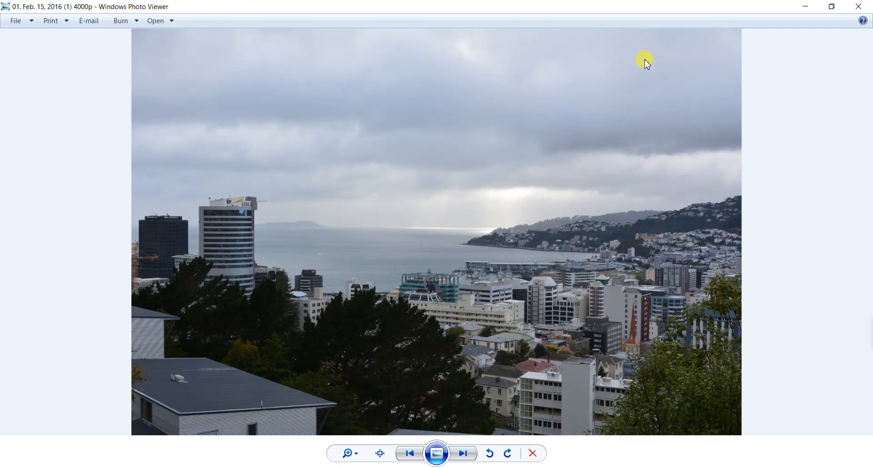
{"action": "left_click", "coordinate": [835, 8]}
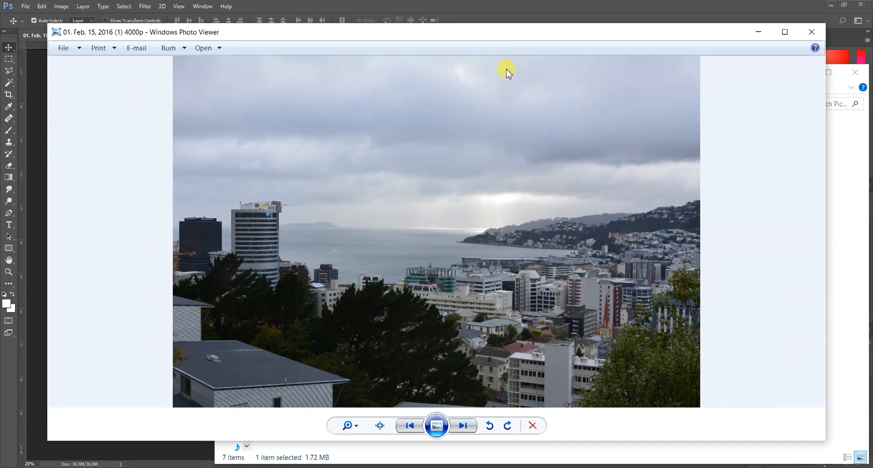
{"action": "left_click_drag", "start_coordinate": [491, 35], "coordinate": [445, 13]}
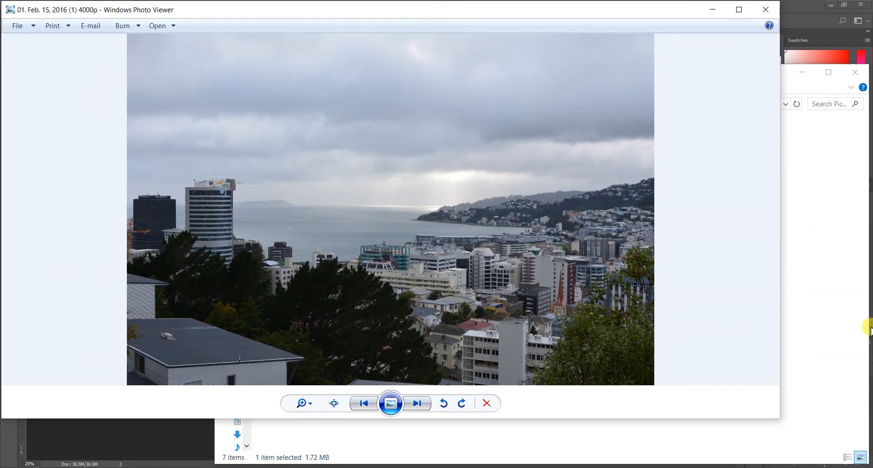
{"action": "left_click_drag", "start_coordinate": [779, 256], "coordinate": [429, 273]}
{"action": "left_click_drag", "start_coordinate": [238, 420], "coordinate": [247, 465]}
{"action": "left_click", "coordinate": [545, 255]}
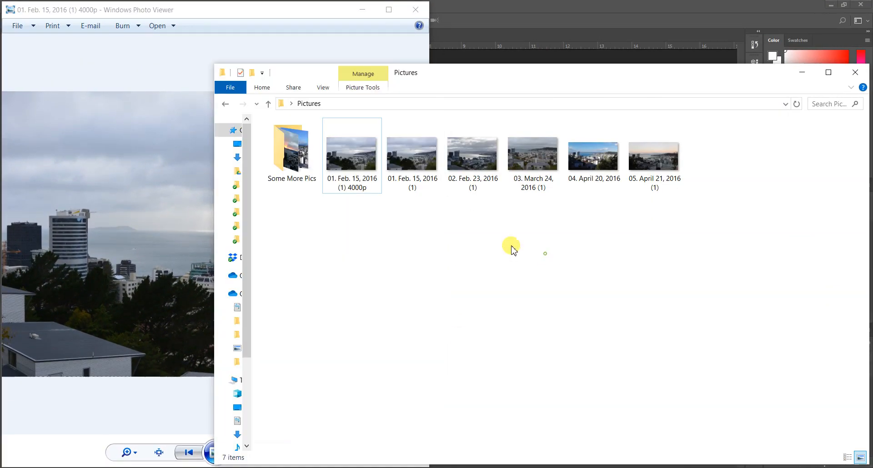
Open the original photo in a second Photo Viewer filling the right half of the screen
{"action": "double_click", "coordinate": [417, 182]}
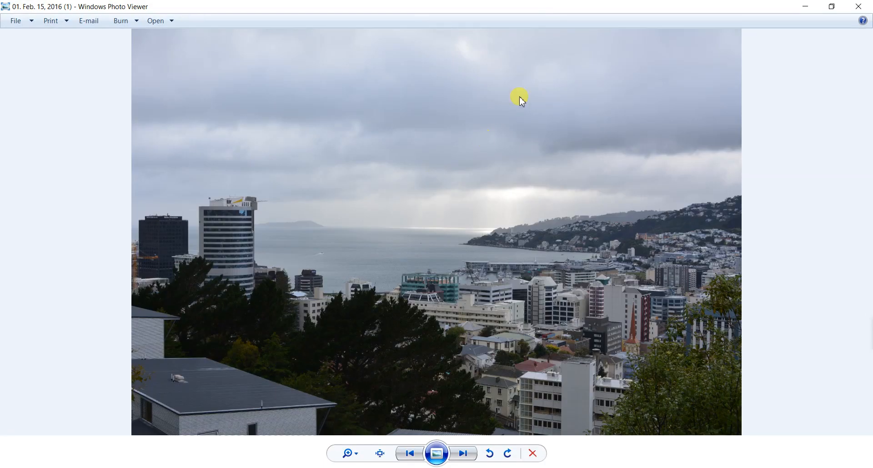
{"action": "left_click_drag", "start_coordinate": [536, 9], "coordinate": [456, 15]}
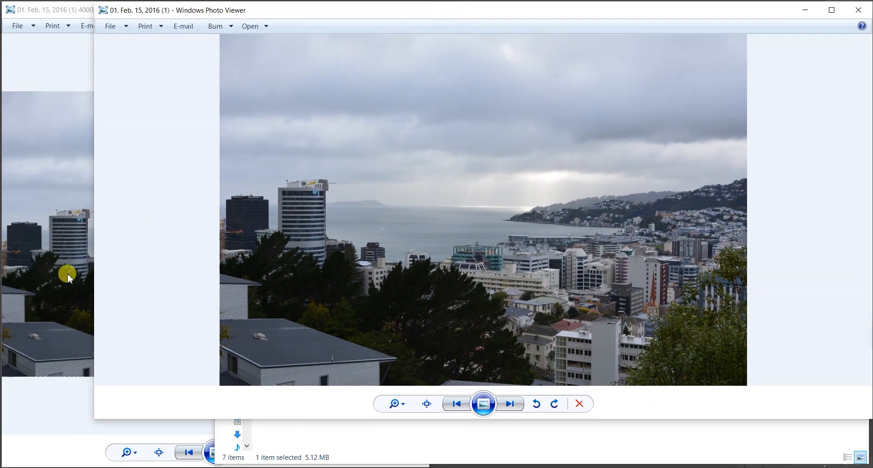
{"action": "left_click_drag", "start_coordinate": [91, 266], "coordinate": [426, 267]}
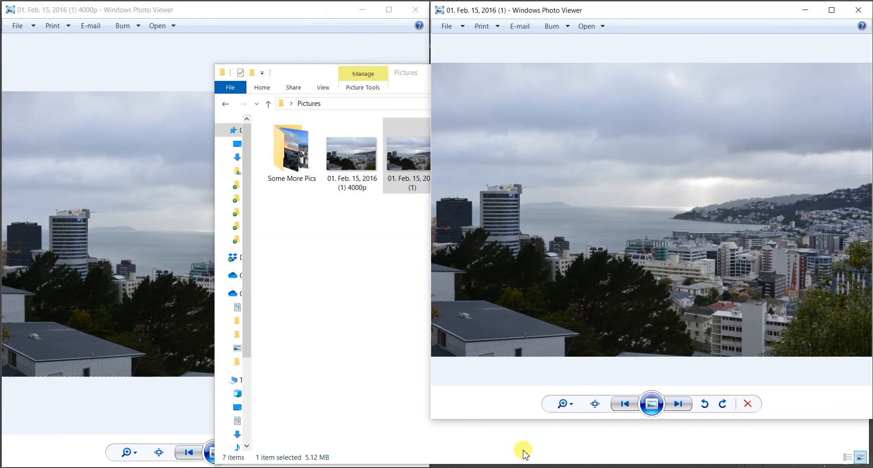
{"action": "left_click_drag", "start_coordinate": [520, 418], "coordinate": [515, 464]}
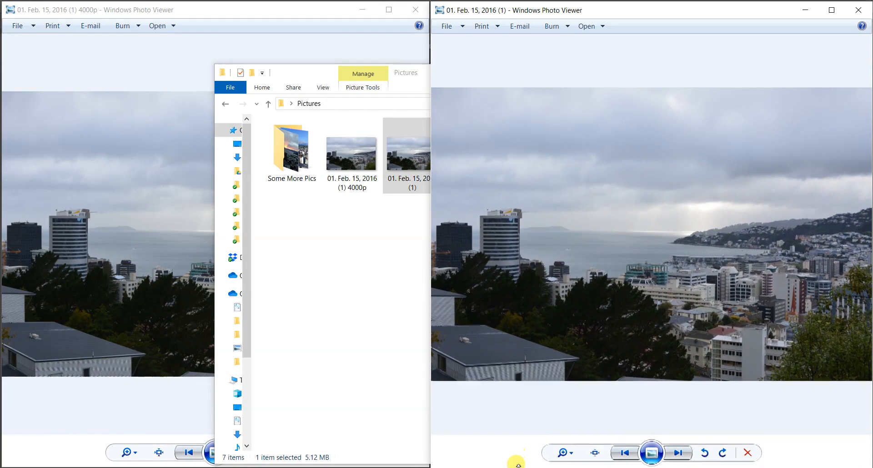
Zoom both viewers in on the State Insurance and EY buildings for comparison
{"action": "left_click", "coordinate": [113, 297]}
{"action": "scroll", "coordinate": [44, 228], "scroll_direction": "up", "scroll_amount": 5}
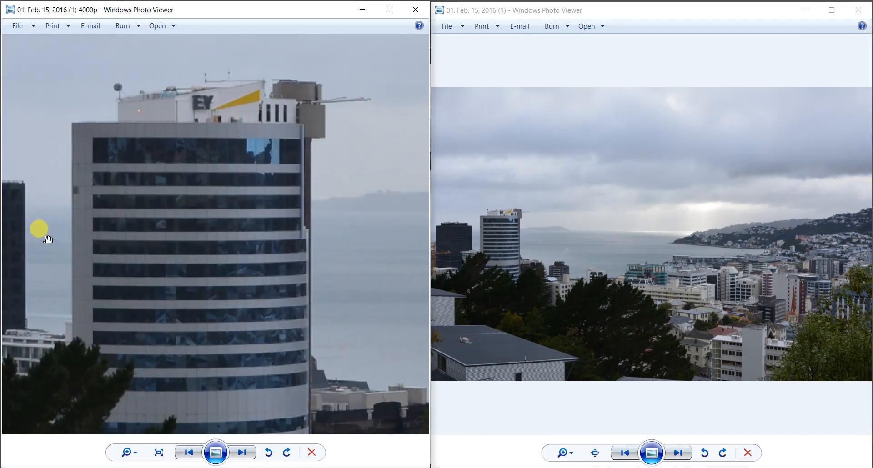
{"action": "left_click_drag", "start_coordinate": [47, 237], "coordinate": [308, 246]}
{"action": "left_click", "coordinate": [508, 248]}
{"action": "scroll", "coordinate": [465, 231], "scroll_direction": "up", "scroll_amount": 3}
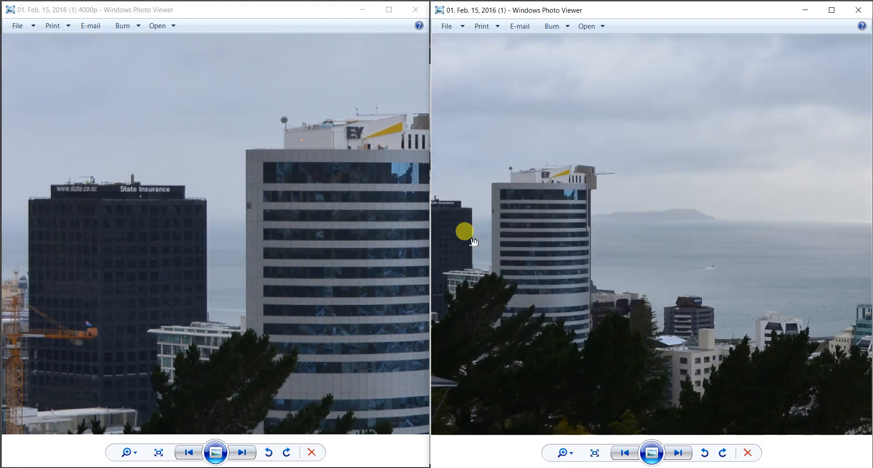
{"action": "scroll", "coordinate": [599, 256], "scroll_direction": "down", "scroll_amount": 3}
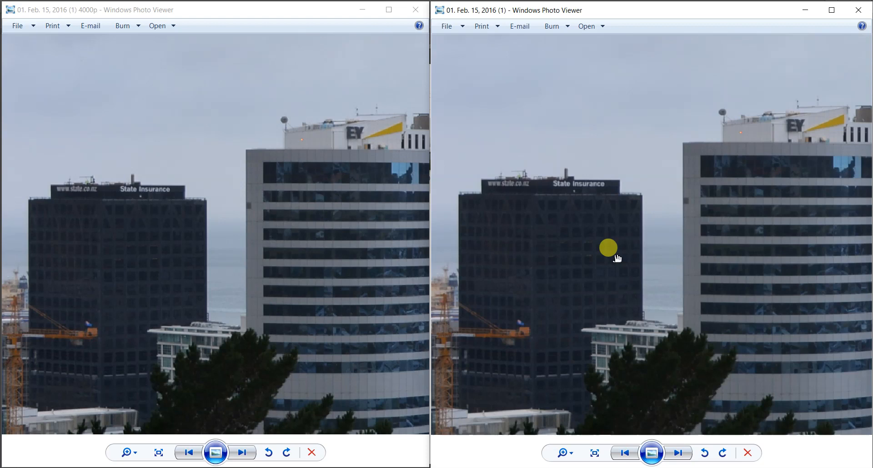
{"action": "left_click_drag", "start_coordinate": [615, 256], "coordinate": [599, 257]}
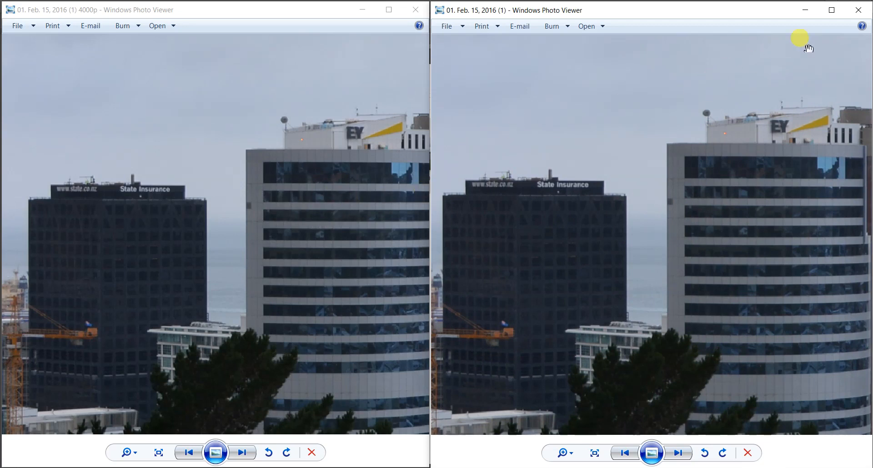
Close both Photo Viewer windows and refresh the Pictures folder listing
{"action": "left_click", "coordinate": [860, 13]}
{"action": "left_click", "coordinate": [417, 11]}
{"action": "left_click", "coordinate": [400, 234]}
{"action": "right_click", "coordinate": [364, 225]}
{"action": "left_click", "coordinate": [387, 269]}
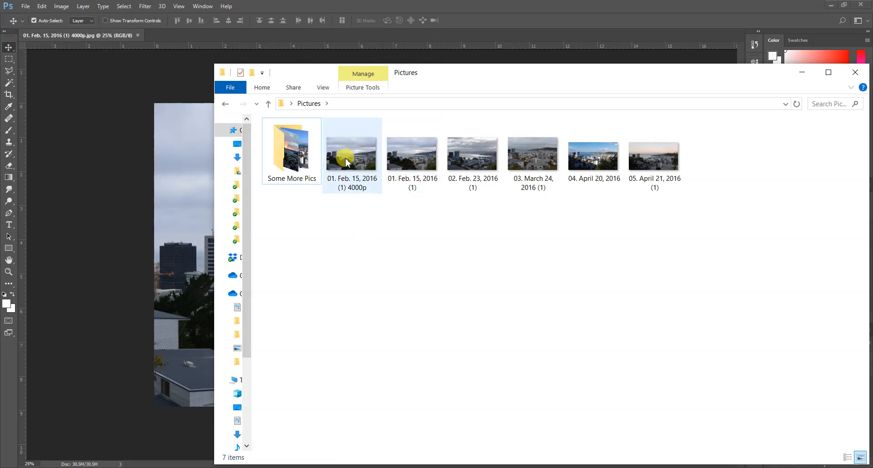
Delete the 4000p copy from the Pictures folder and return to Photoshop
{"action": "left_click_drag", "start_coordinate": [331, 220], "coordinate": [714, 165]}
{"action": "left_click", "coordinate": [392, 224]}
{"action": "left_click", "coordinate": [347, 184]}
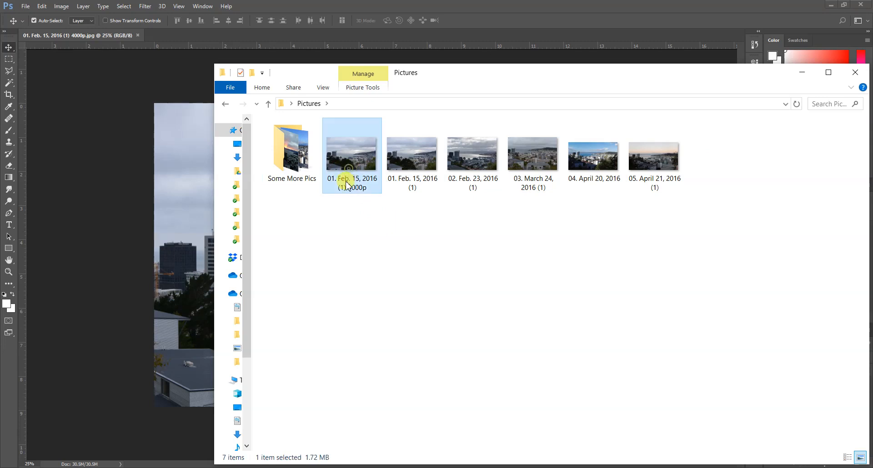
{"action": "key", "text": "Delete"}
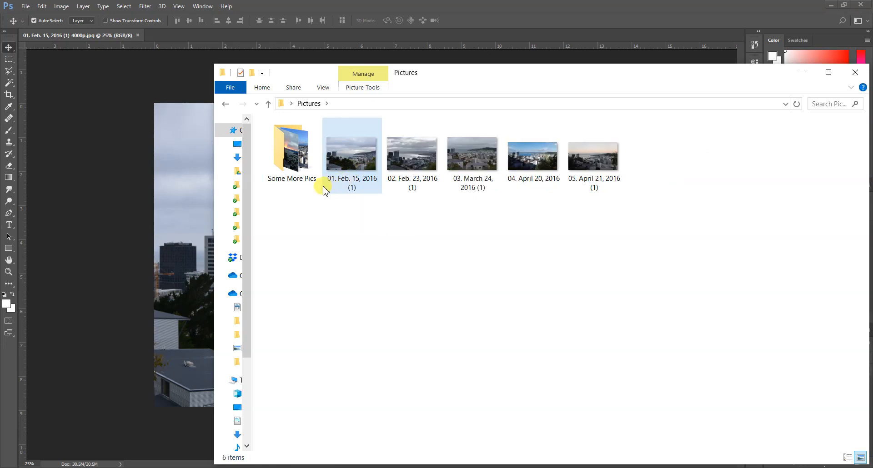
{"action": "left_click", "coordinate": [137, 37]}
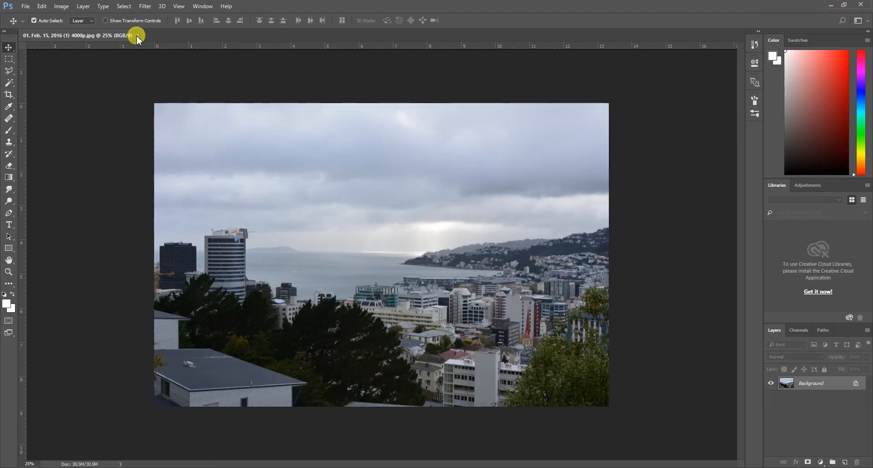
Close the photo document and launch File > Scripts > Image Processor
{"action": "left_click", "coordinate": [137, 36]}
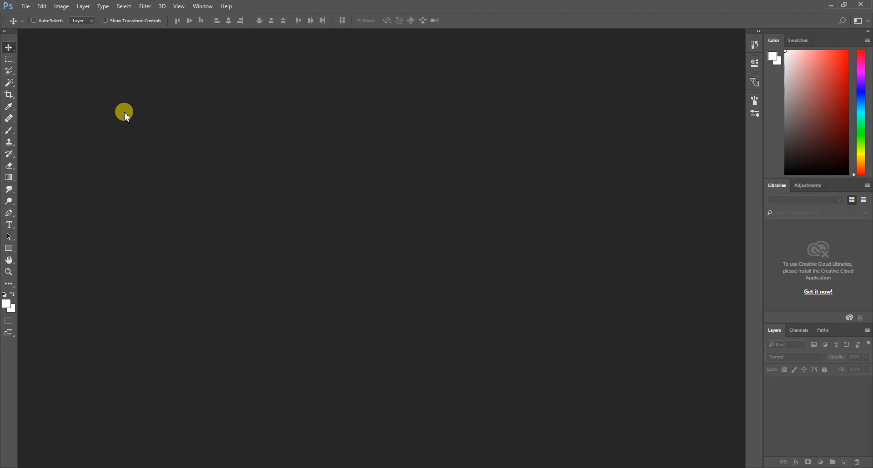
{"action": "left_click", "coordinate": [26, 7]}
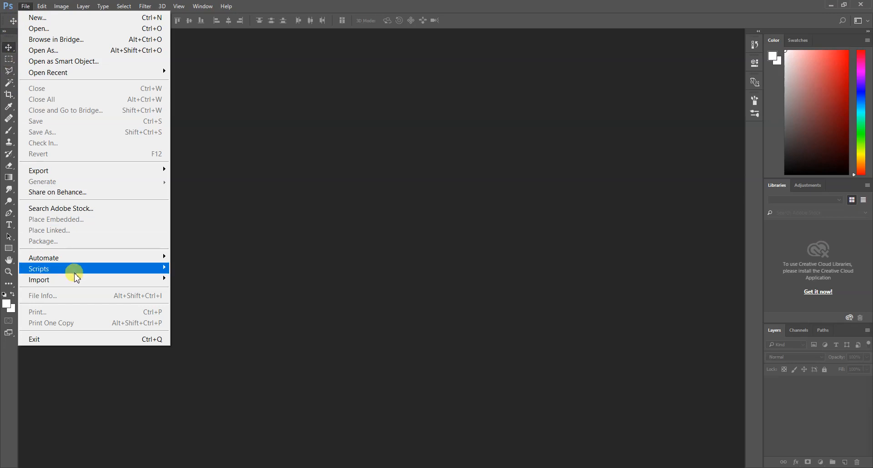
{"action": "mouse_move", "coordinate": [69, 271]}
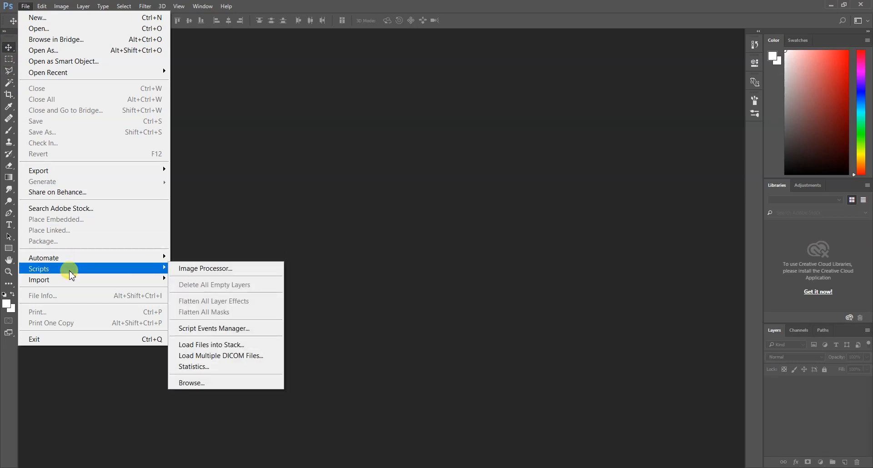
{"action": "left_click", "coordinate": [223, 270]}
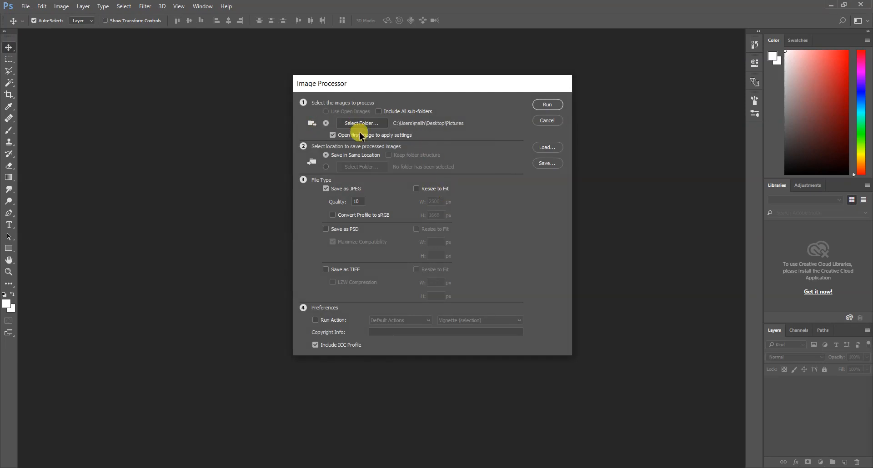
Choose the Pictures folder as Image Processor's source folder
{"action": "left_click", "coordinate": [354, 127]}
{"action": "scroll", "coordinate": [413, 232], "scroll_direction": "down", "scroll_amount": 4}
{"action": "scroll", "coordinate": [420, 232], "scroll_direction": "up", "scroll_amount": 5}
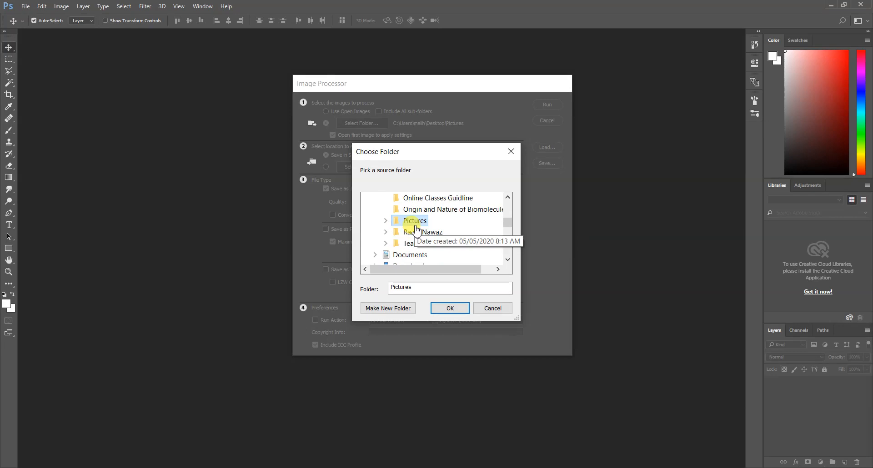
{"action": "scroll", "coordinate": [417, 228], "scroll_direction": "up", "scroll_amount": 1}
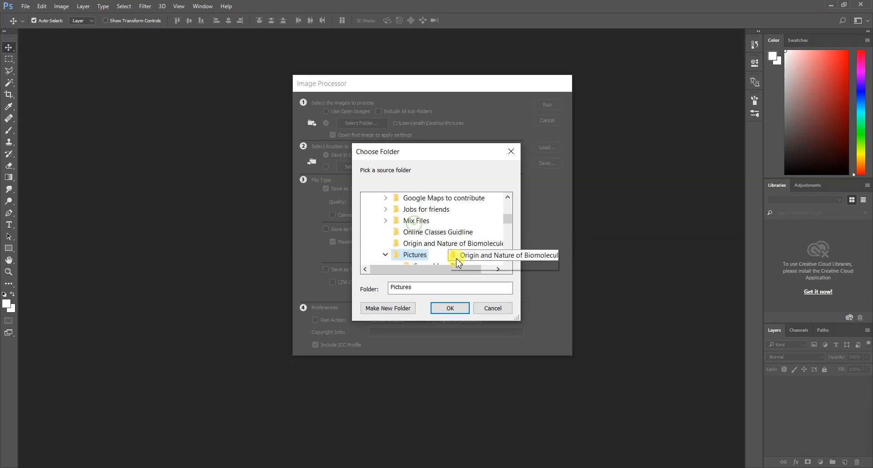
{"action": "left_click", "coordinate": [450, 308]}
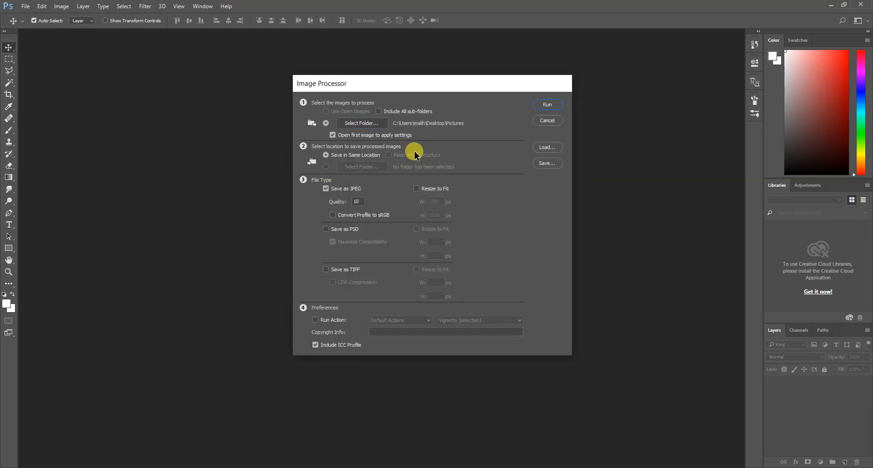
{"action": "left_click", "coordinate": [314, 467]}
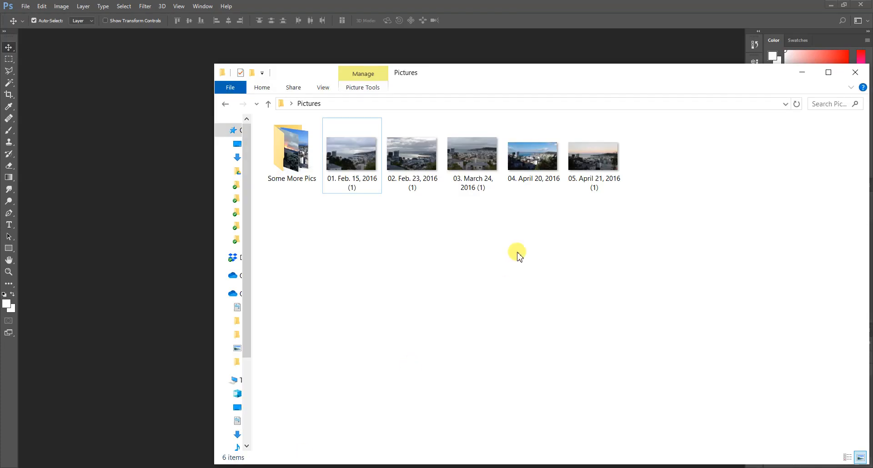
{"action": "left_click_drag", "start_coordinate": [637, 223], "coordinate": [332, 146]}
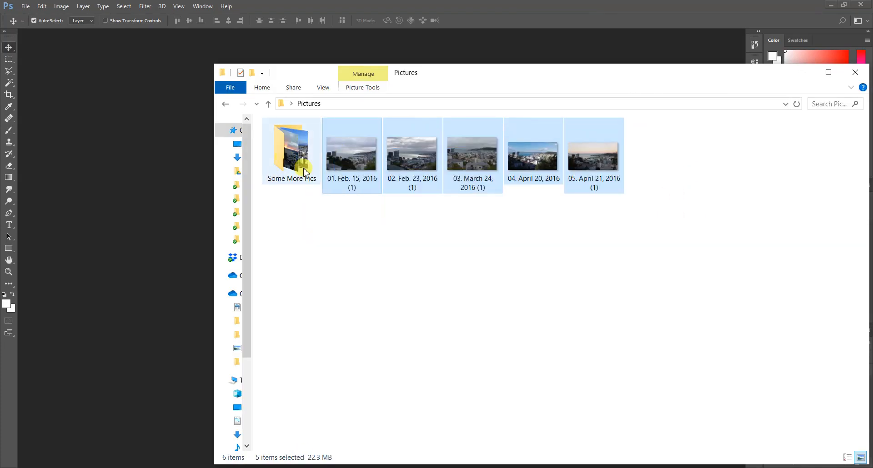
{"action": "left_click", "coordinate": [809, 74]}
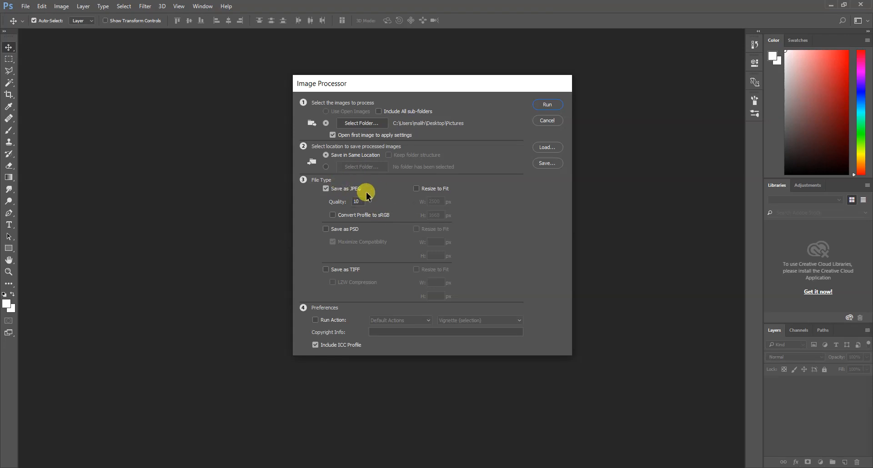
Run Image Processor on the Pictures photos as quality-10 JPEGs with Resize to Fit off
{"action": "left_click", "coordinate": [416, 188]}
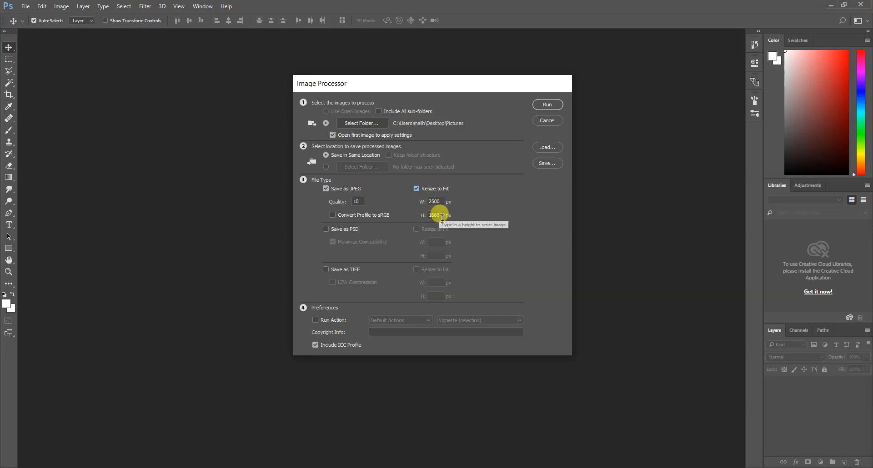
{"action": "left_click", "coordinate": [415, 189]}
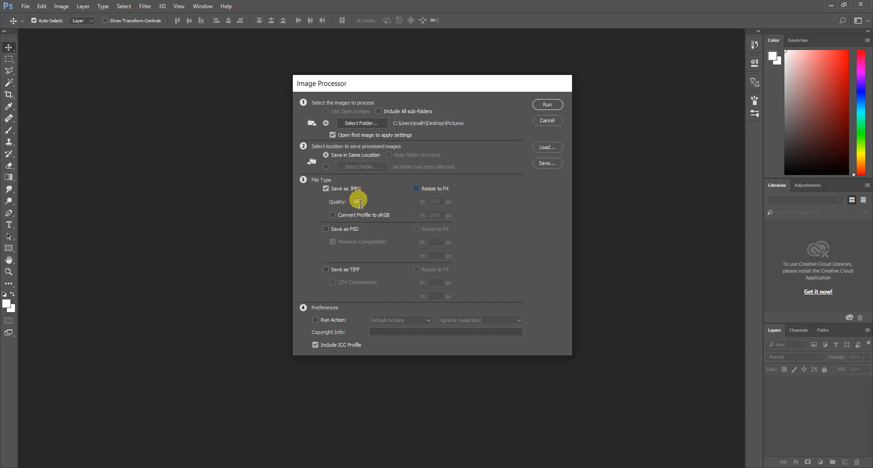
{"action": "double_click", "coordinate": [359, 203]}
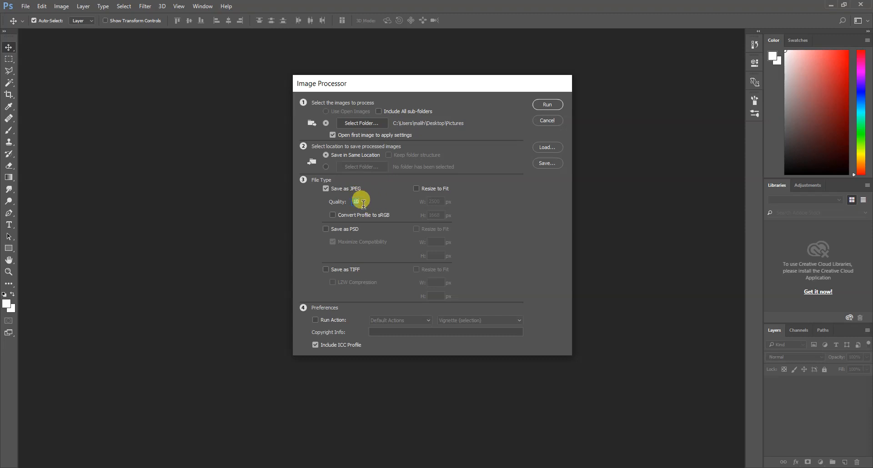
{"action": "left_click", "coordinate": [548, 106]}
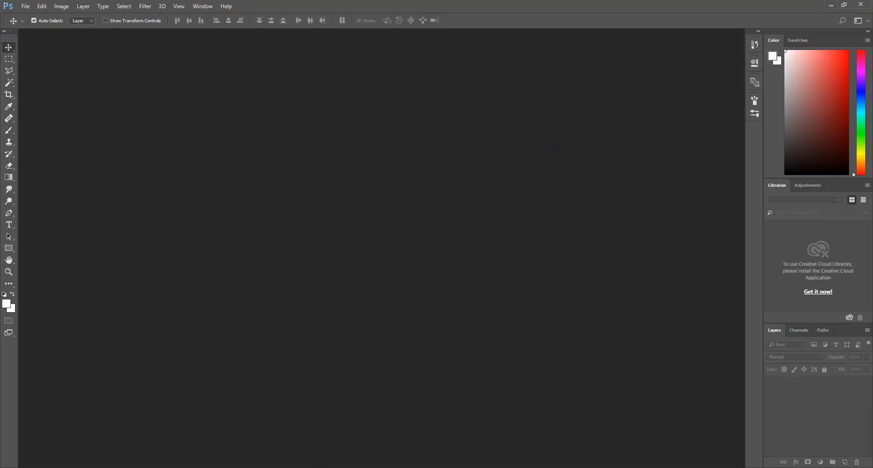
In the Pictures folder, check the file sizes of the five original harbour photos
{"action": "left_click", "coordinate": [287, 467]}
{"action": "left_click", "coordinate": [359, 211]}
{"action": "left_click", "coordinate": [289, 153]}
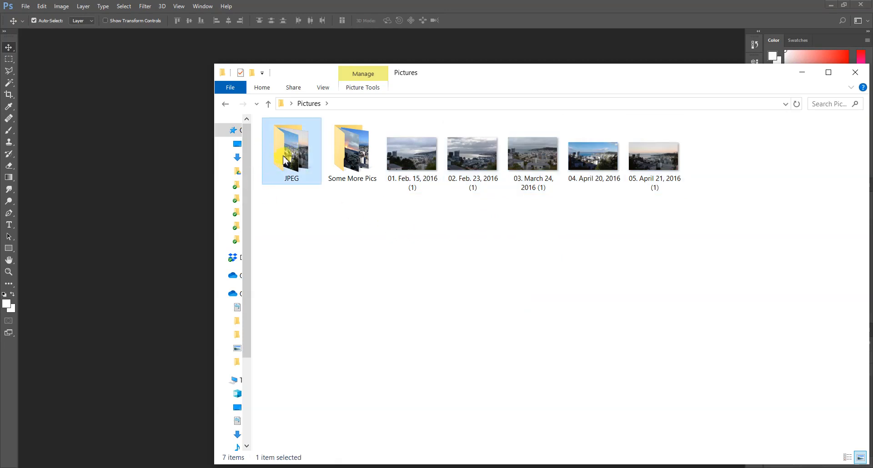
{"action": "left_click", "coordinate": [370, 244]}
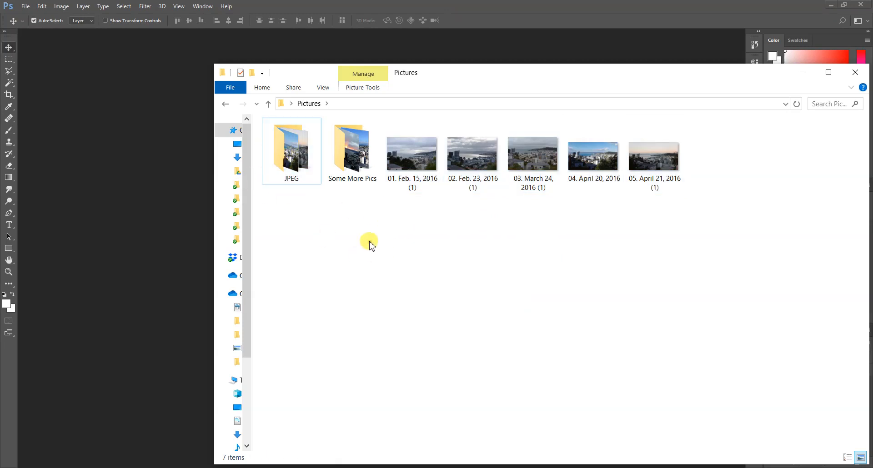
{"action": "left_click", "coordinate": [418, 174]}
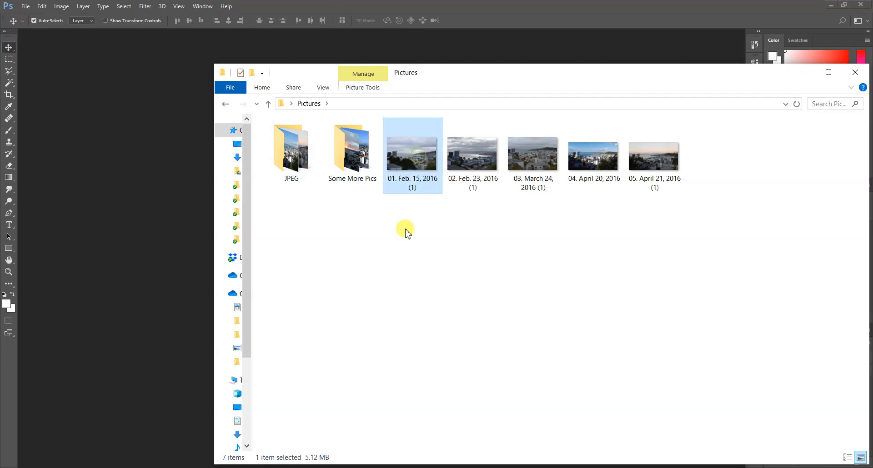
{"action": "left_click", "coordinate": [475, 174]}
{"action": "left_click", "coordinate": [529, 164]}
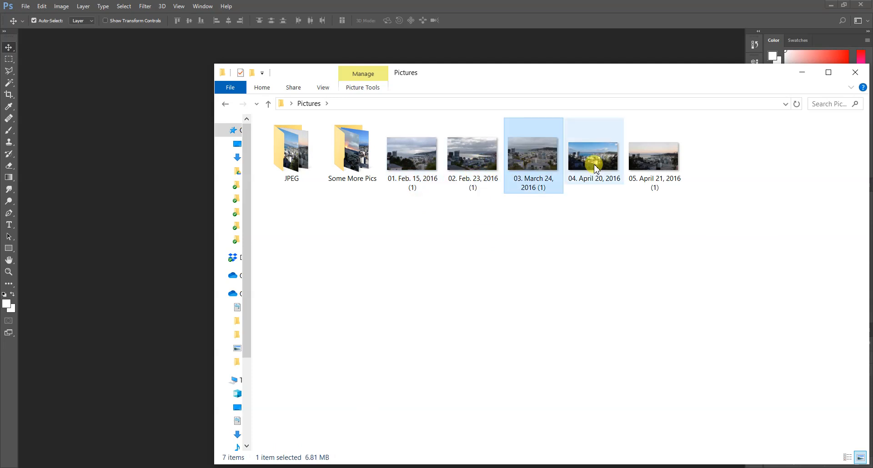
{"action": "left_click", "coordinate": [596, 167]}
{"action": "left_click", "coordinate": [651, 168]}
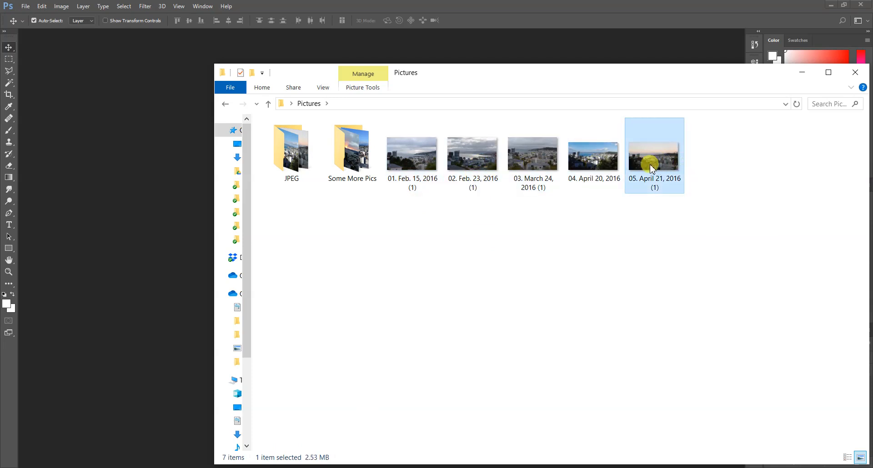
In the JPEG subfolder, check each copy's size and open the Feb. 15 copy
{"action": "double_click", "coordinate": [301, 152]}
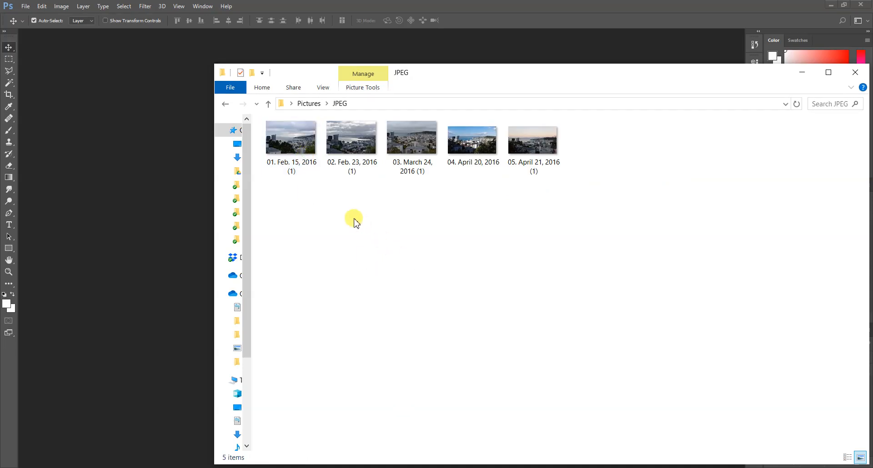
{"action": "left_click", "coordinate": [293, 143]}
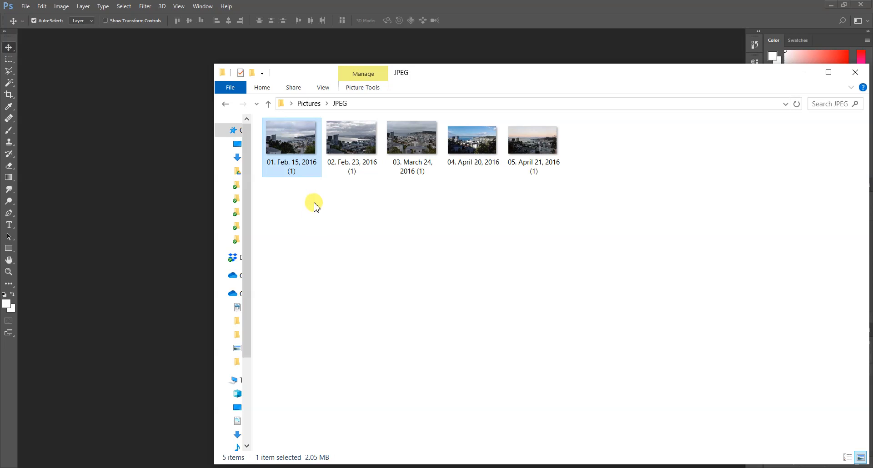
{"action": "left_click", "coordinate": [354, 155]}
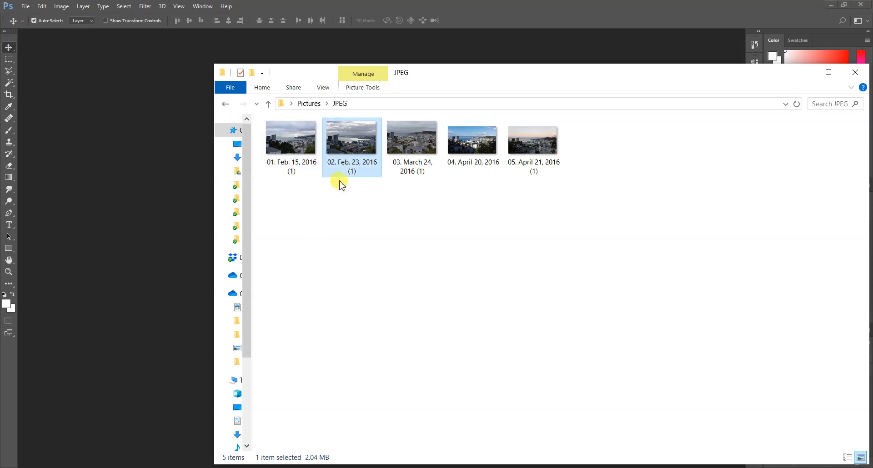
{"action": "left_click", "coordinate": [400, 140]}
{"action": "left_click", "coordinate": [484, 162]}
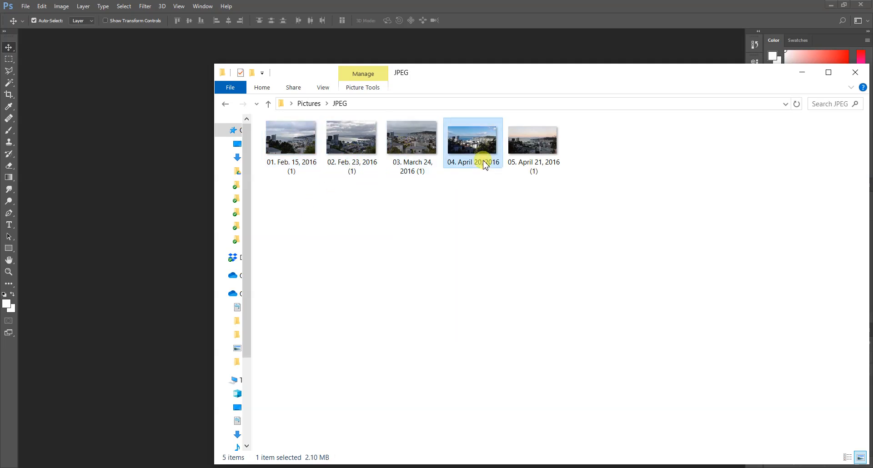
{"action": "left_click", "coordinate": [527, 151]}
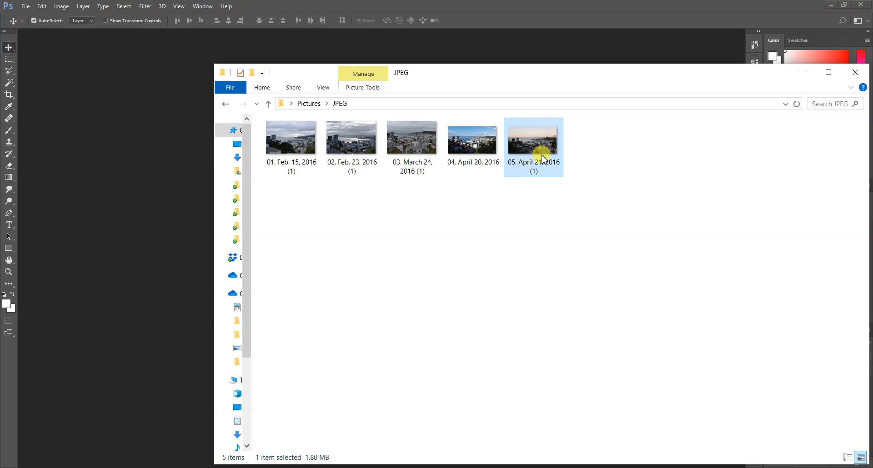
{"action": "left_click", "coordinate": [308, 145]}
{"action": "double_click", "coordinate": [308, 144]}
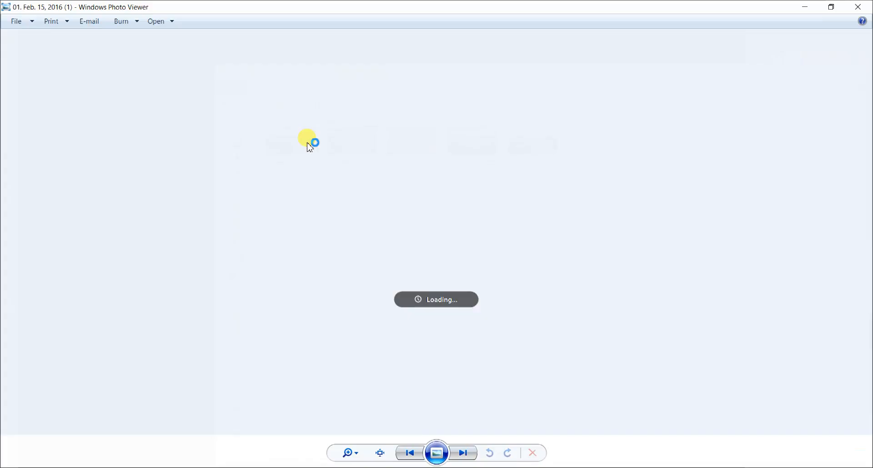
Zoom in and back out on the Feb. 15 JPEG copy, then close Photo Viewer
{"action": "scroll", "coordinate": [353, 224], "scroll_direction": "up", "scroll_amount": 3}
{"action": "scroll", "coordinate": [220, 198], "scroll_direction": "down", "scroll_amount": 2}
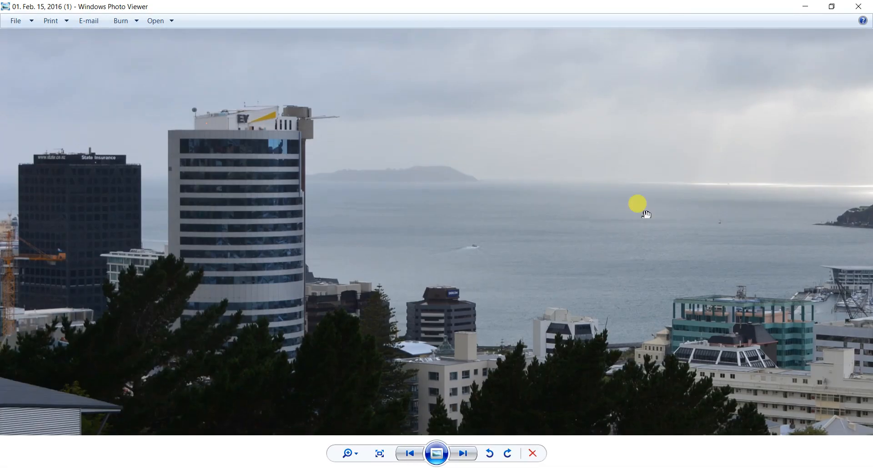
{"action": "scroll", "coordinate": [348, 133], "scroll_direction": "down", "scroll_amount": 2}
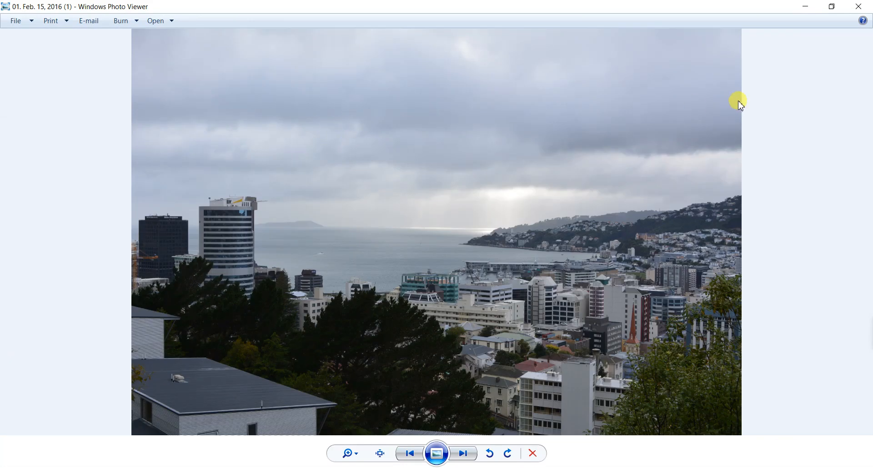
{"action": "left_click", "coordinate": [861, 13]}
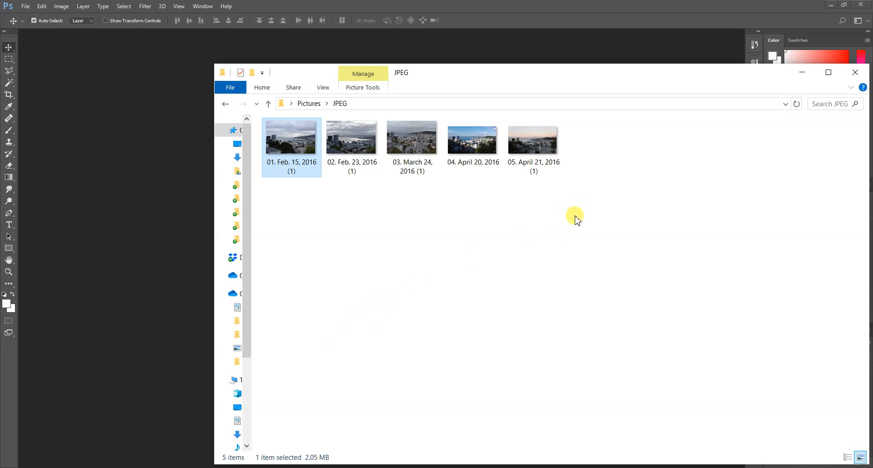
Minimize the File Explorer window showing the JPEG folder
{"action": "left_click", "coordinate": [802, 79]}
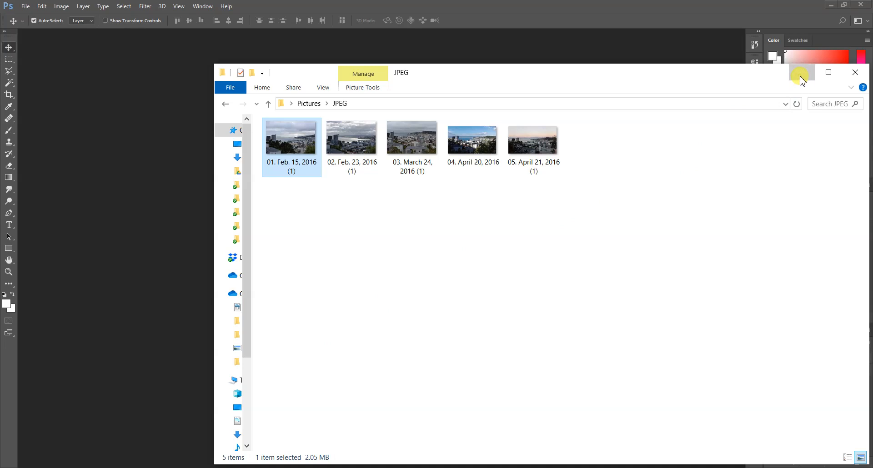